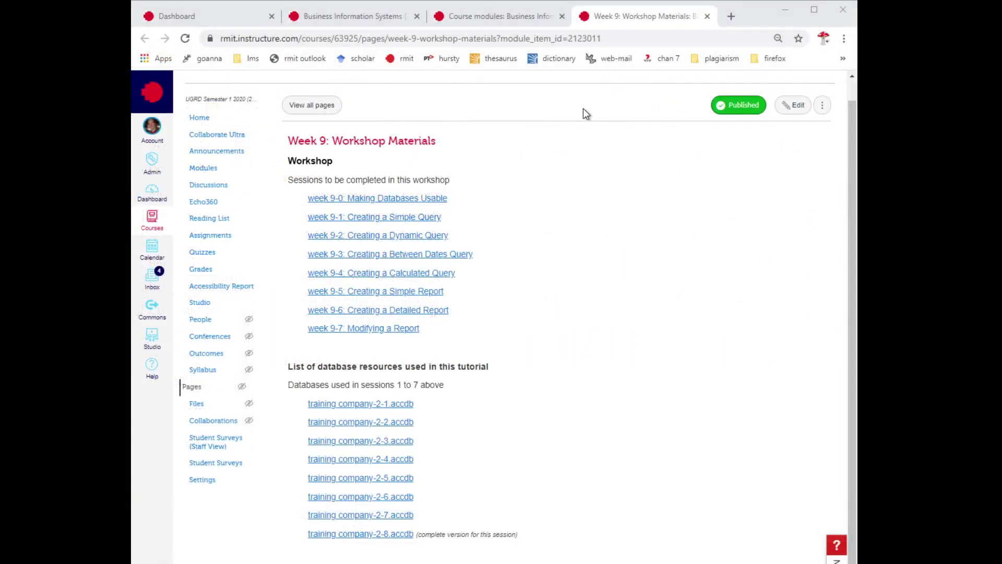
Step: Open the 'week 9-1: Creating a Simple Query' page in a new tab
left_click(380, 218, "ctrl")
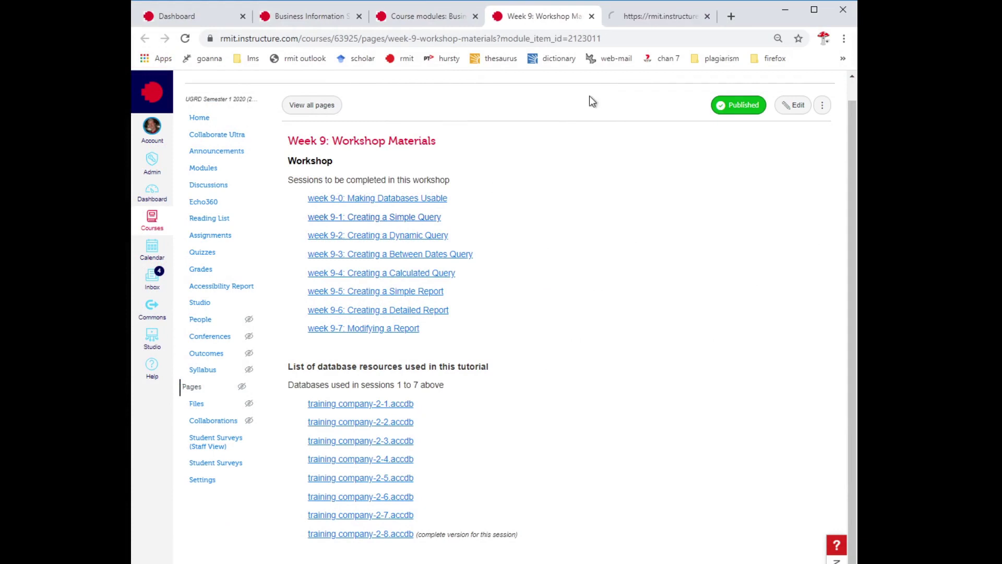
Step: Switch to the week 9-1 page and scroll to the 'Let's create our first database query' instructions
left_click(651, 19)
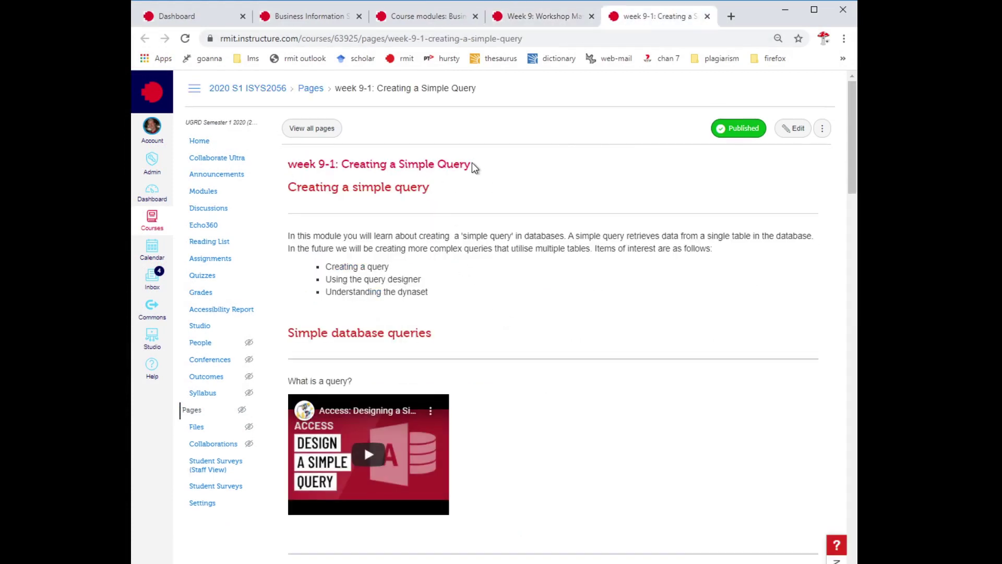
left_click_drag(472, 165, 399, 164)
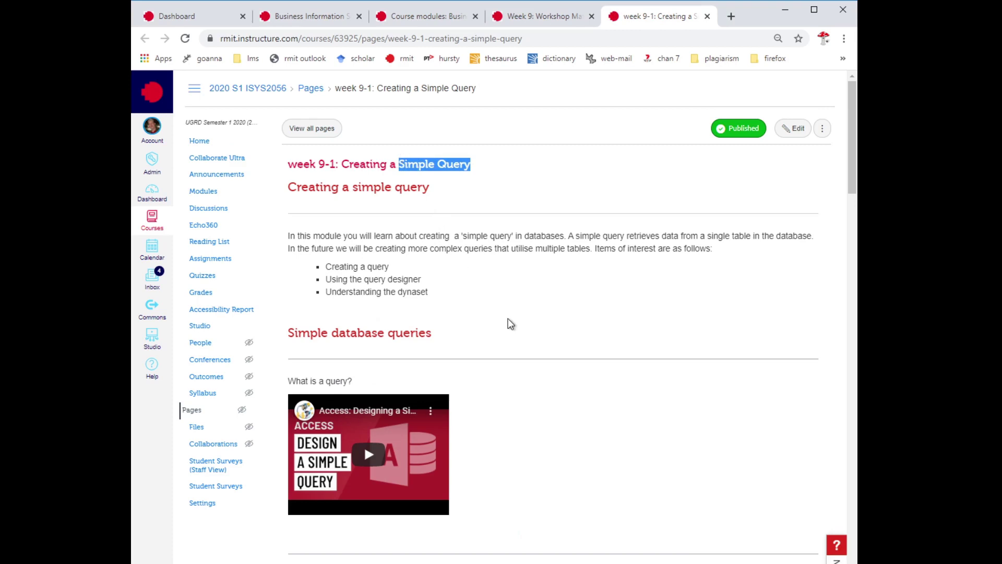
left_click(465, 287)
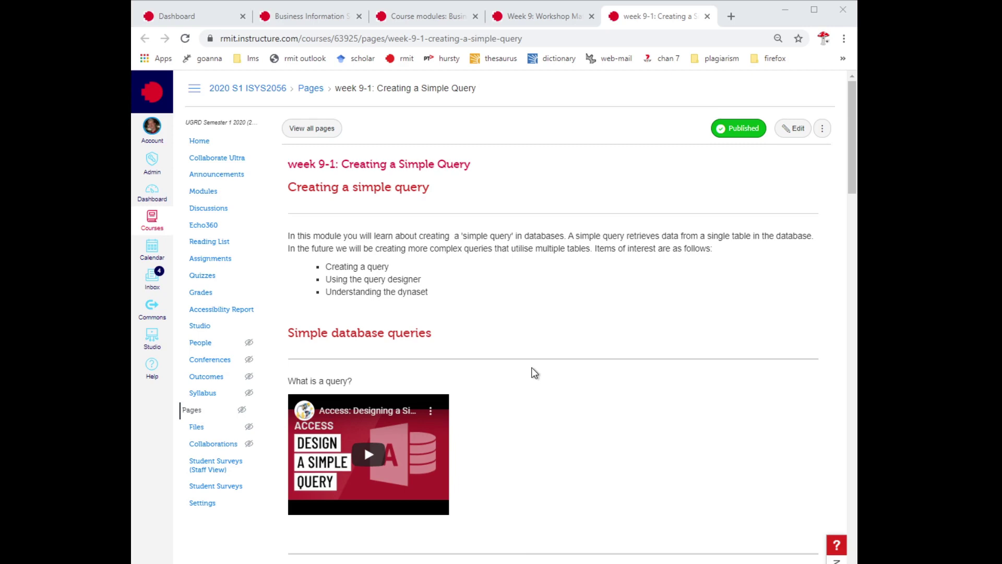
scroll(535, 373, "down", 5)
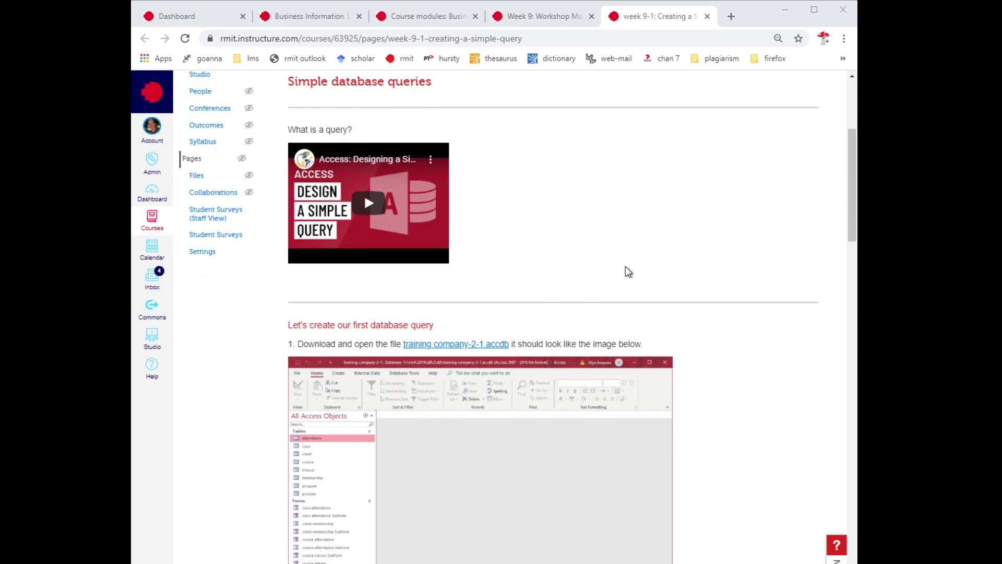
scroll(625, 267, "down", 4)
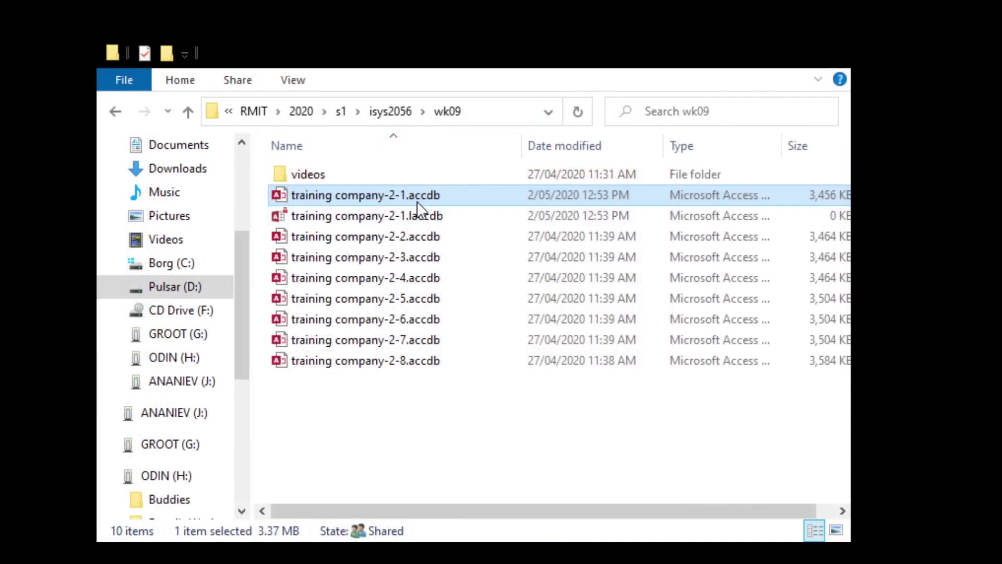
Step: Open training company-2-1.accdb from the wk09 folder in Access
left_click(405, 215)
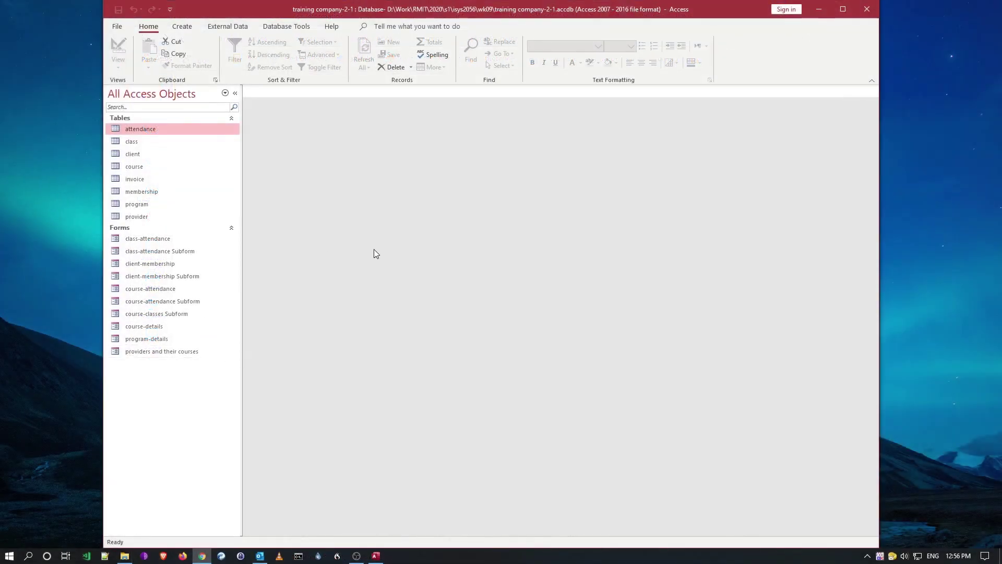
Step: Step through the database's tables in the navigation pane, ending on attendance
left_click(136, 142)
left_click(137, 155)
left_click(139, 166)
left_click(139, 179)
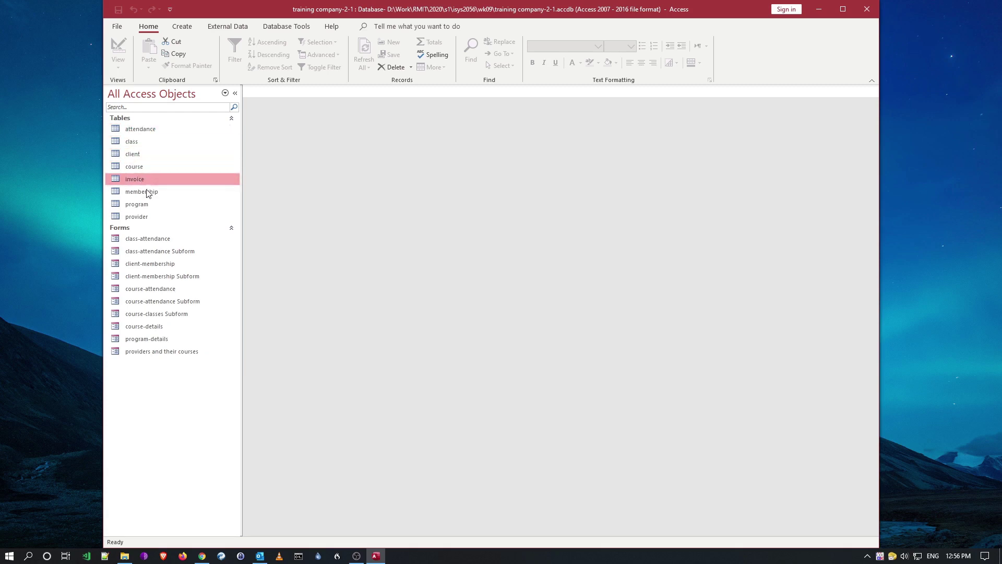
left_click(141, 191)
left_click(141, 204)
left_click(144, 217)
left_click(140, 133)
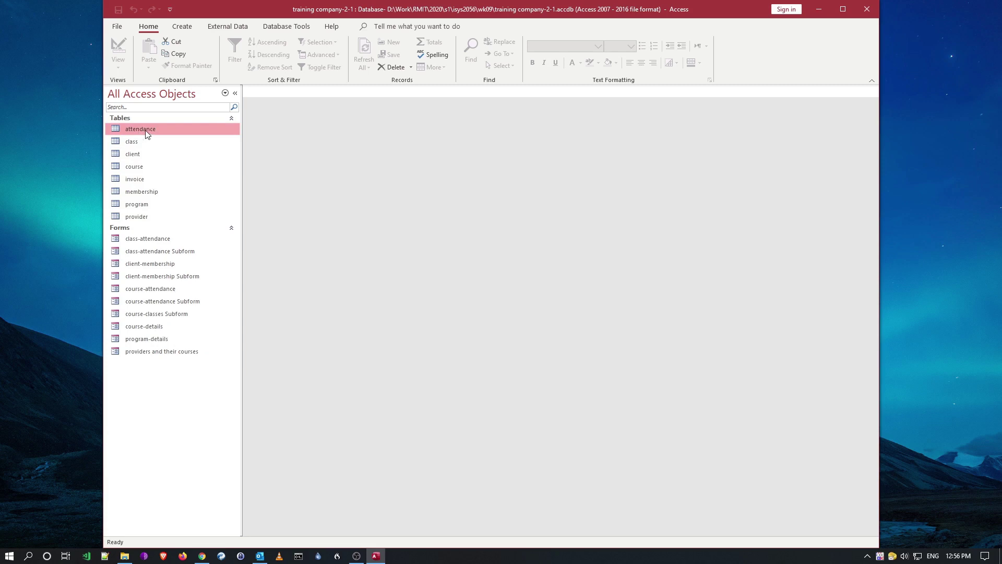
Step: Open the attendance table's records in Datasheet View
right_click(147, 134)
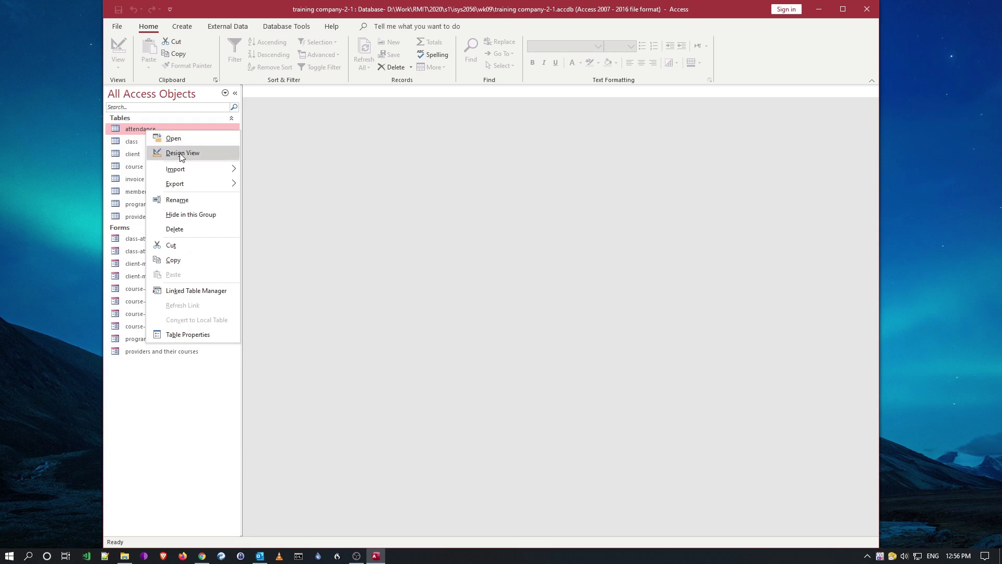
left_click(130, 132)
double_click(139, 130)
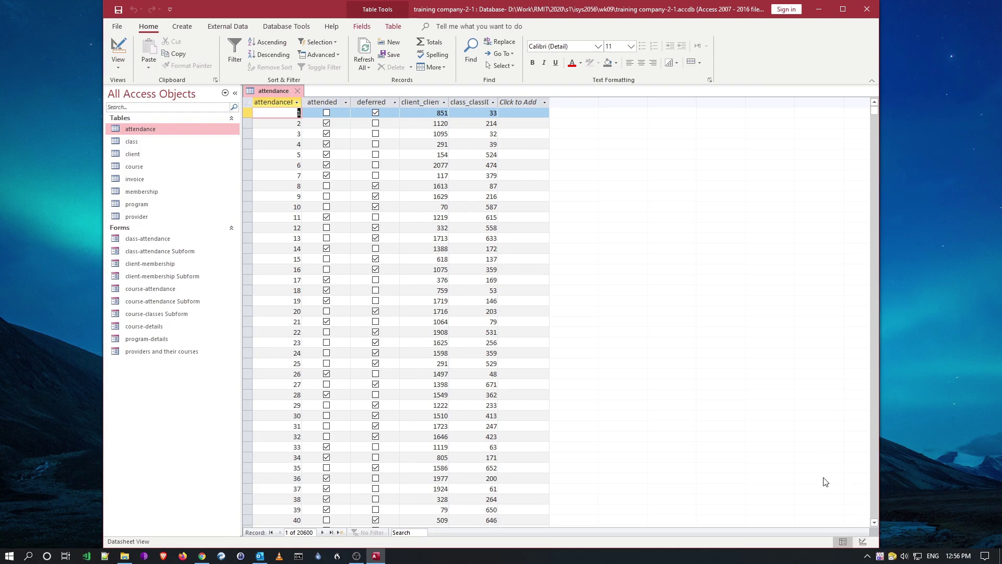
Step: In Design View, confirm the client_clientID field size stays Long Integer
left_click(118, 51)
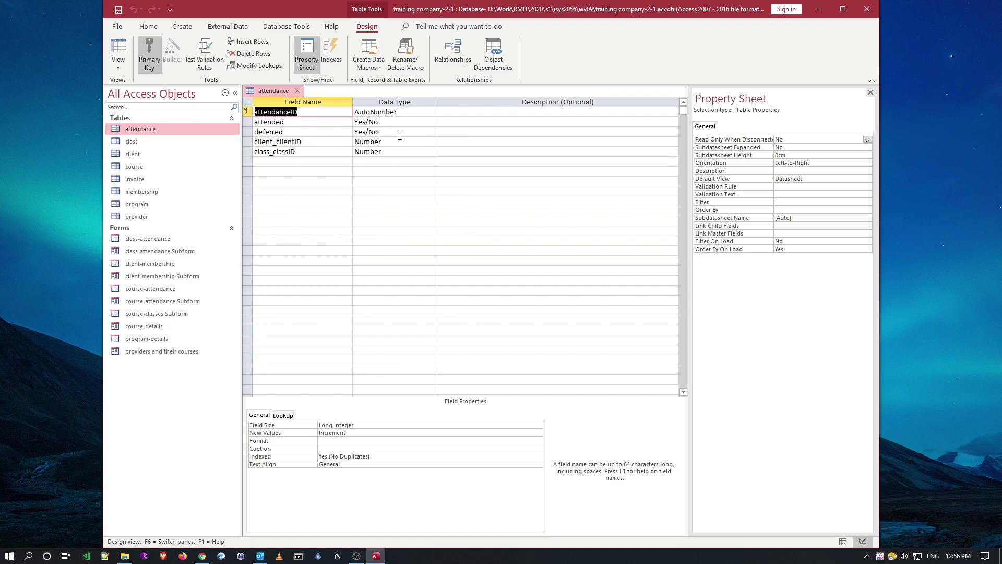
left_click(400, 139)
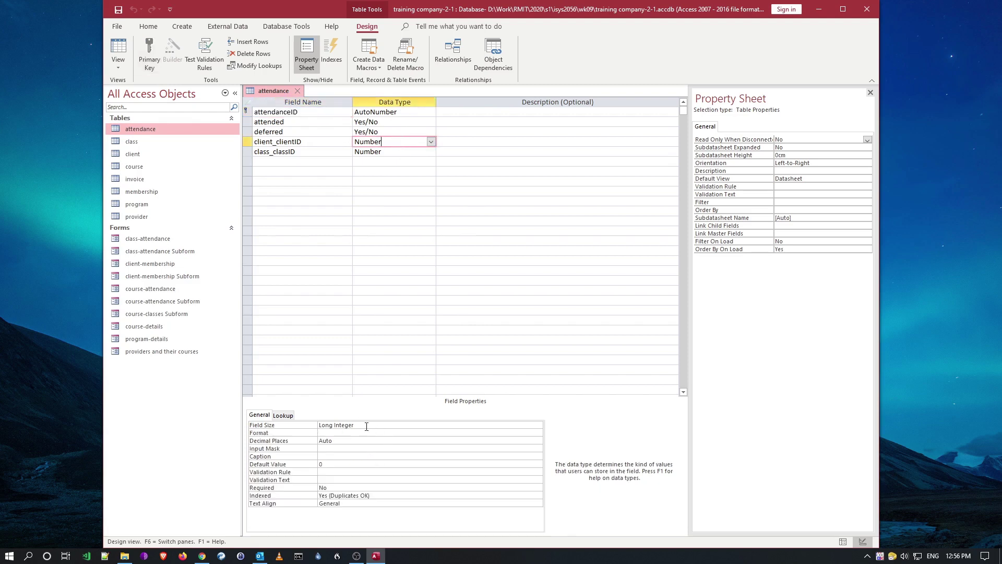
left_click(515, 425)
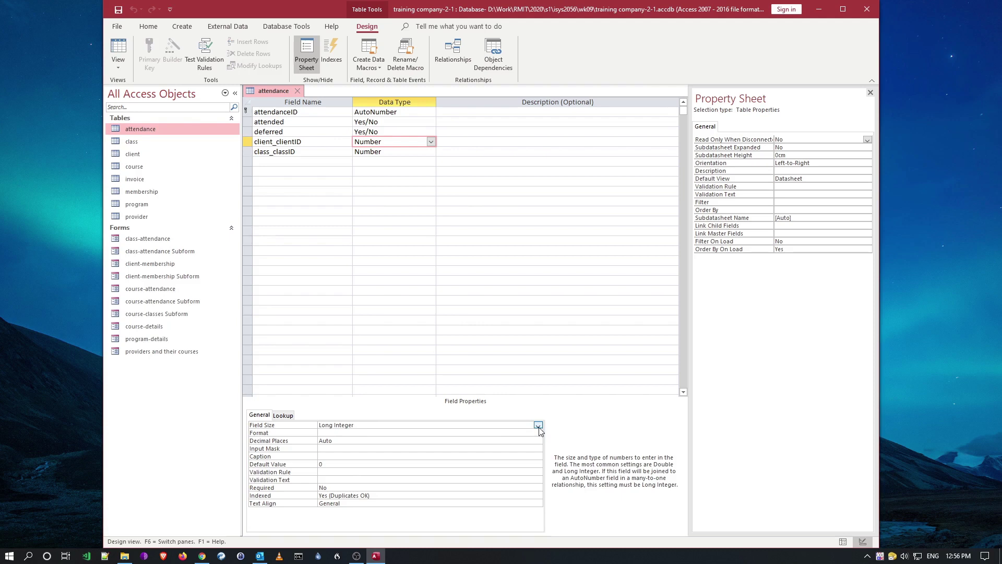
left_click(538, 426)
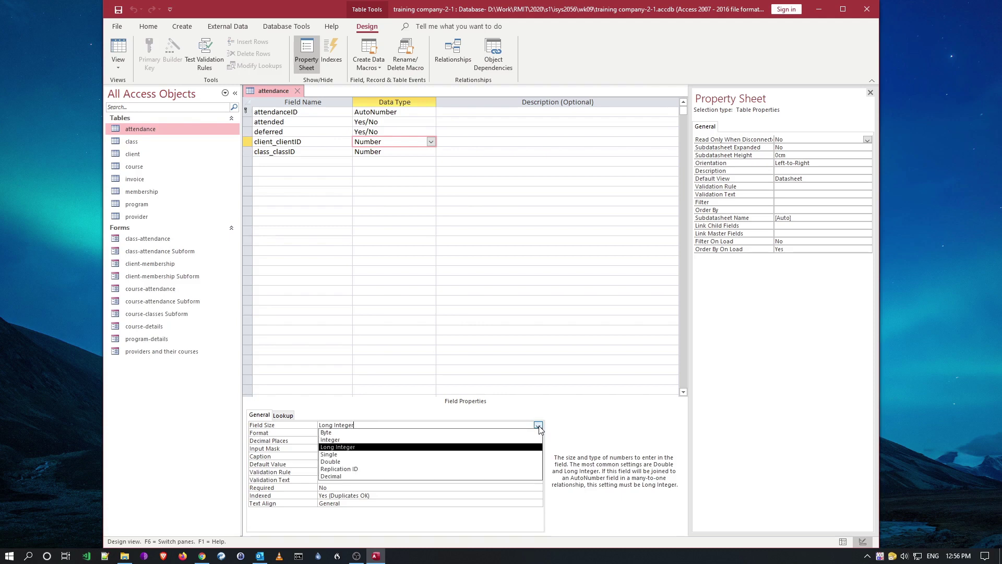
left_click(539, 425)
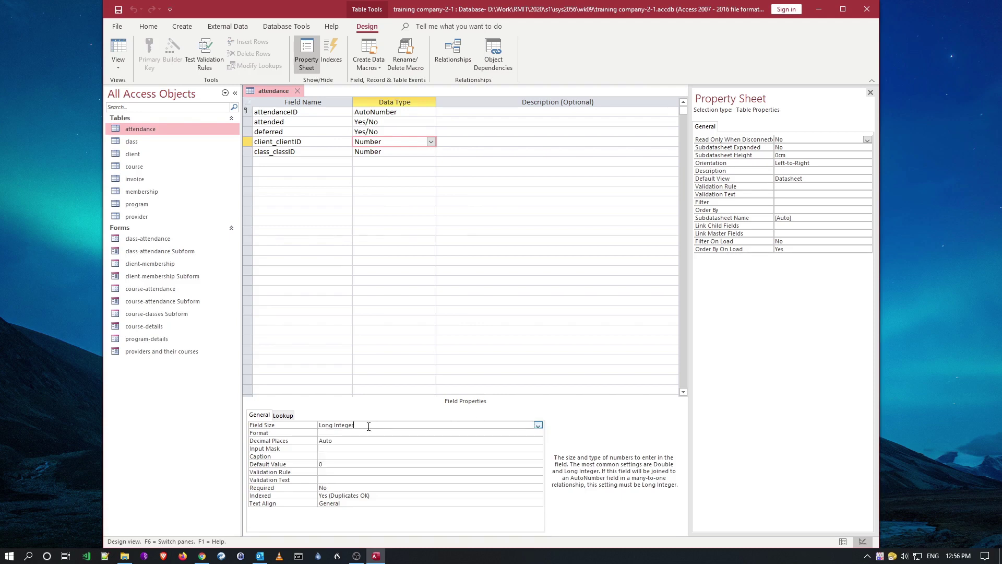
left_click_drag(369, 427, 311, 429)
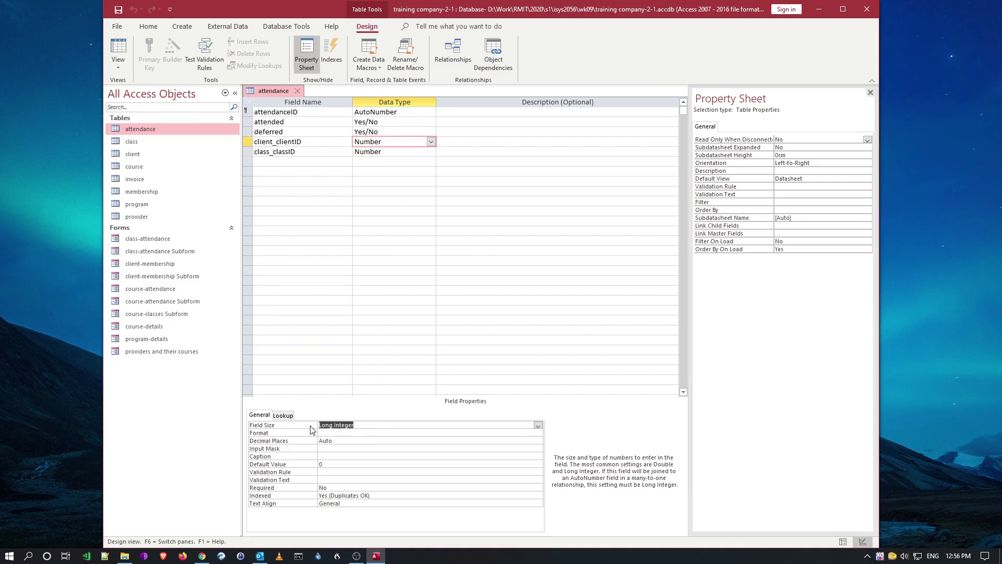
left_click(322, 138)
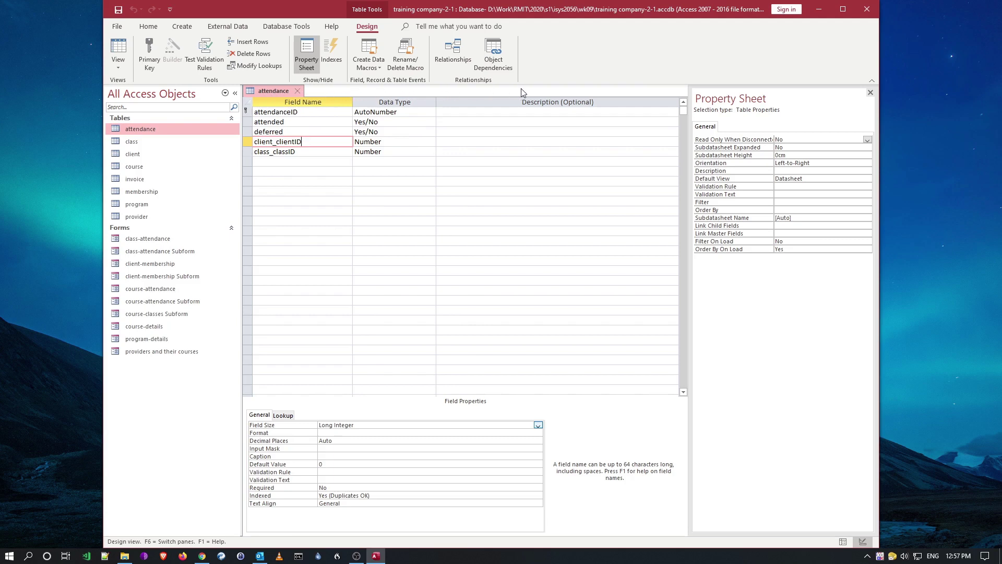
right_click(275, 90)
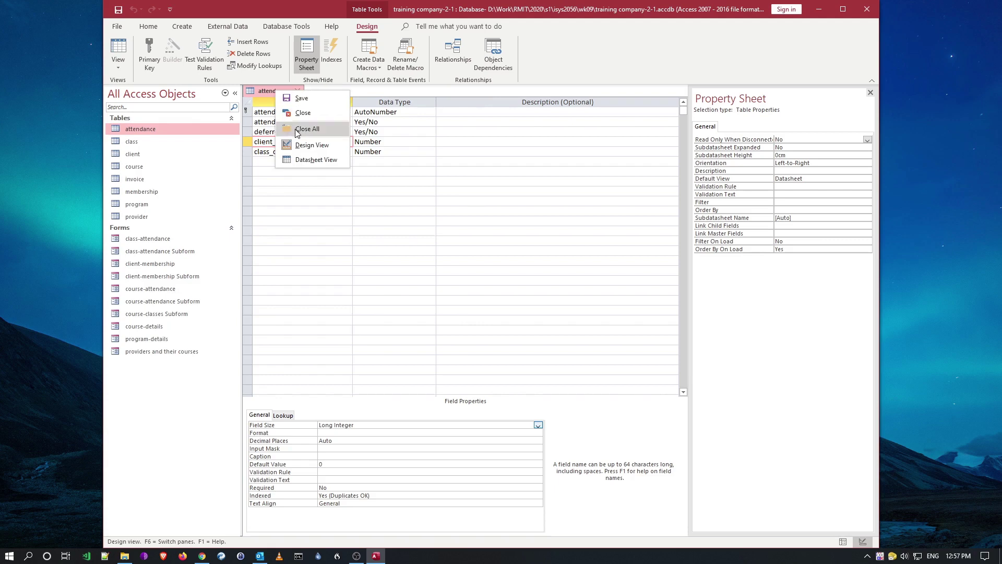
Step: Close all open objects with Close All and select the program table
left_click(319, 129)
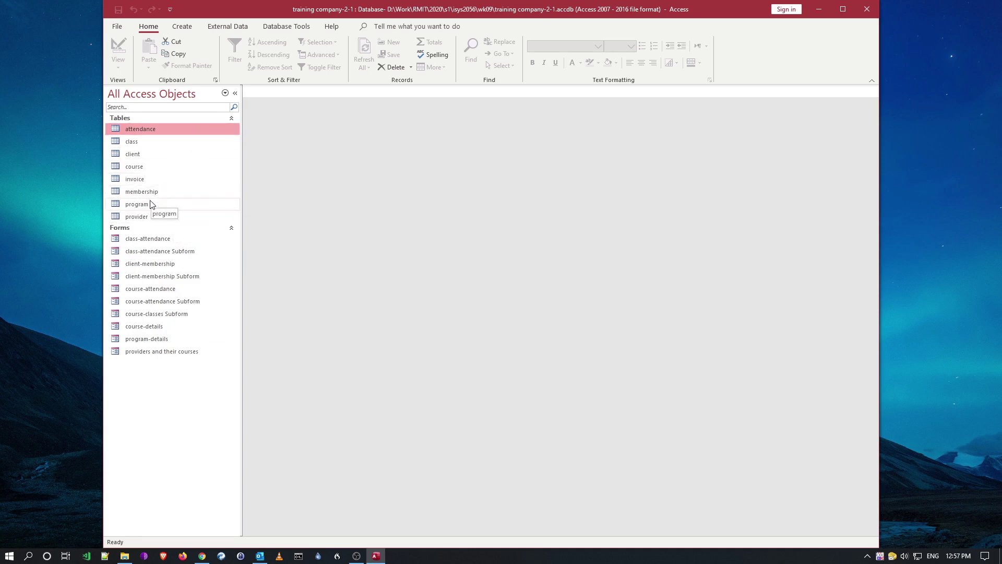
left_click(174, 206)
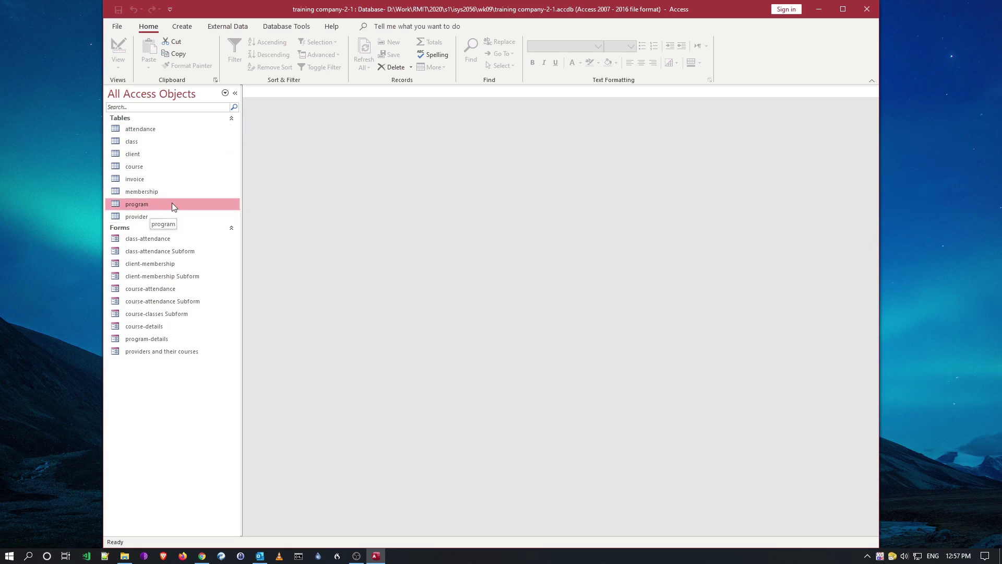
left_click(190, 29)
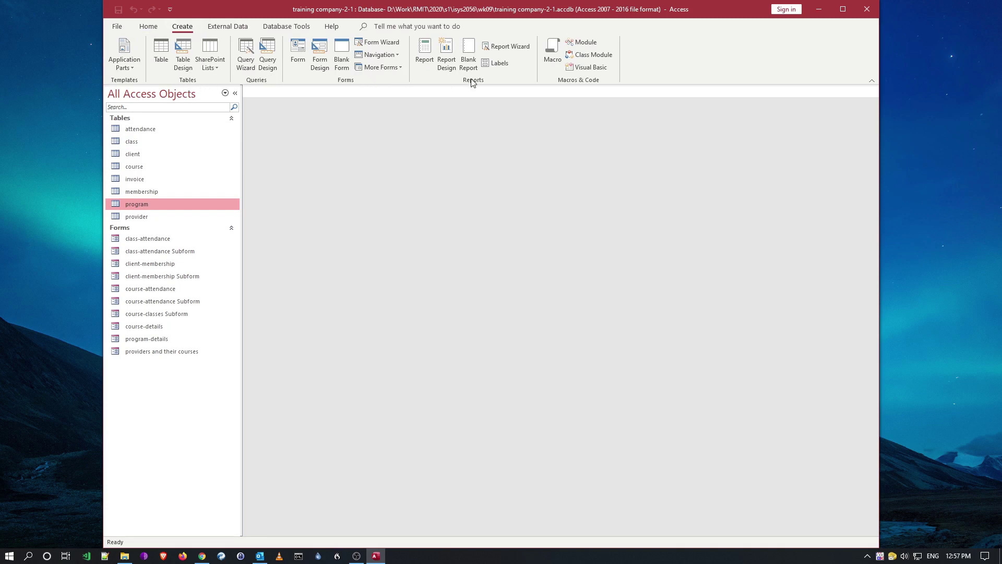
Step: Start a blank Query Design and dismiss the Add Tables pane without adding tables
left_click(268, 59)
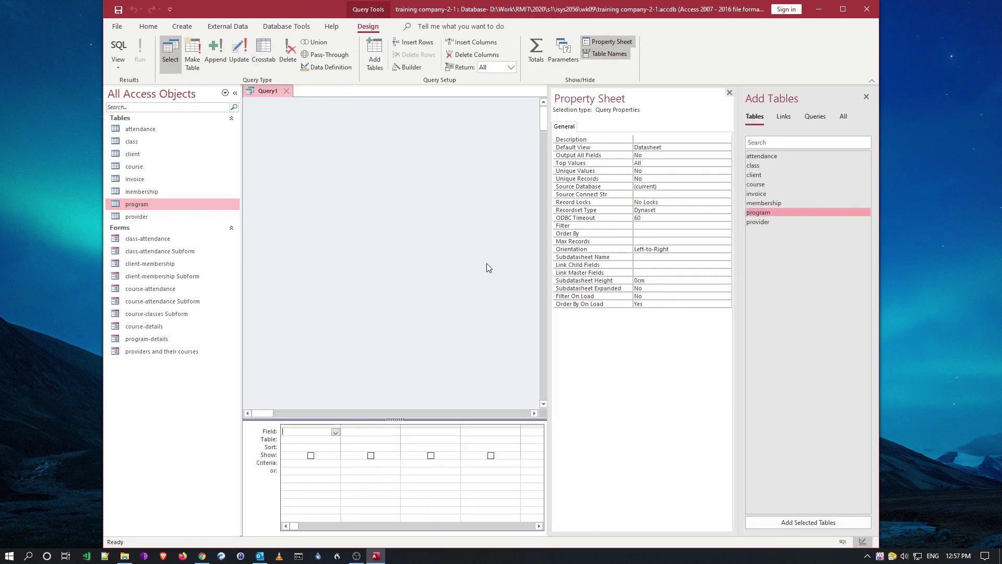
left_click(867, 97)
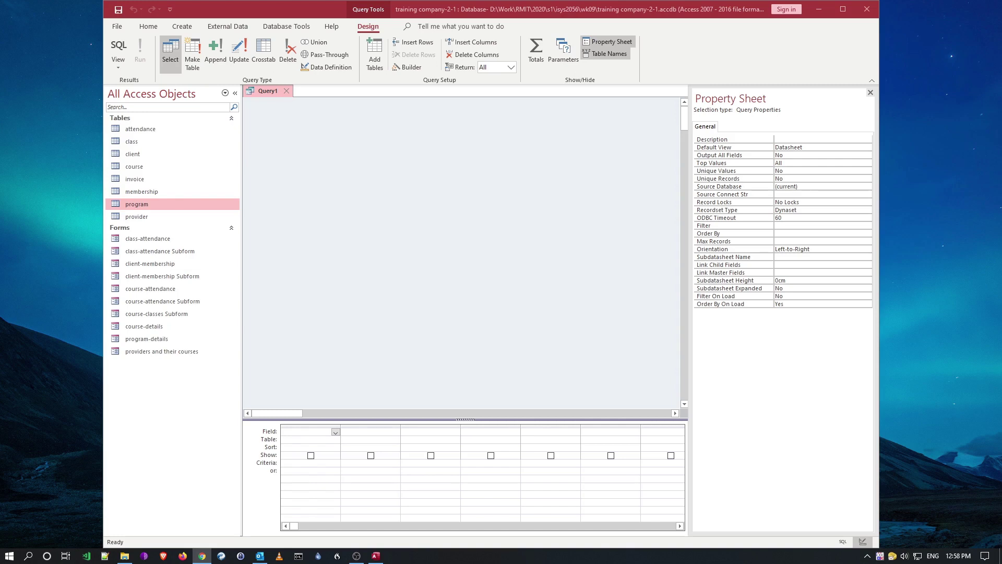
Step: Save the empty query under the name program-details
left_click(279, 126)
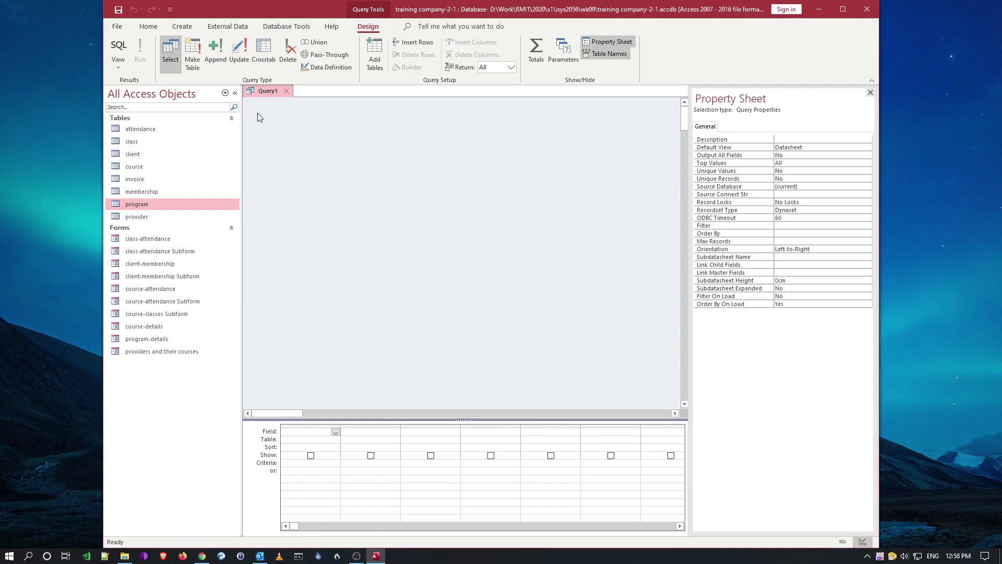
left_click(117, 28)
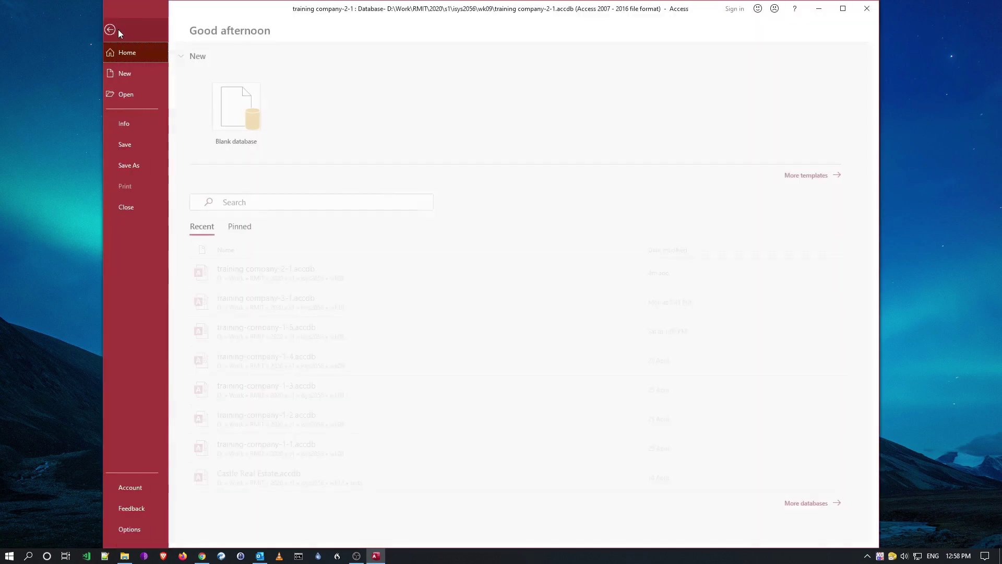
left_click(119, 28)
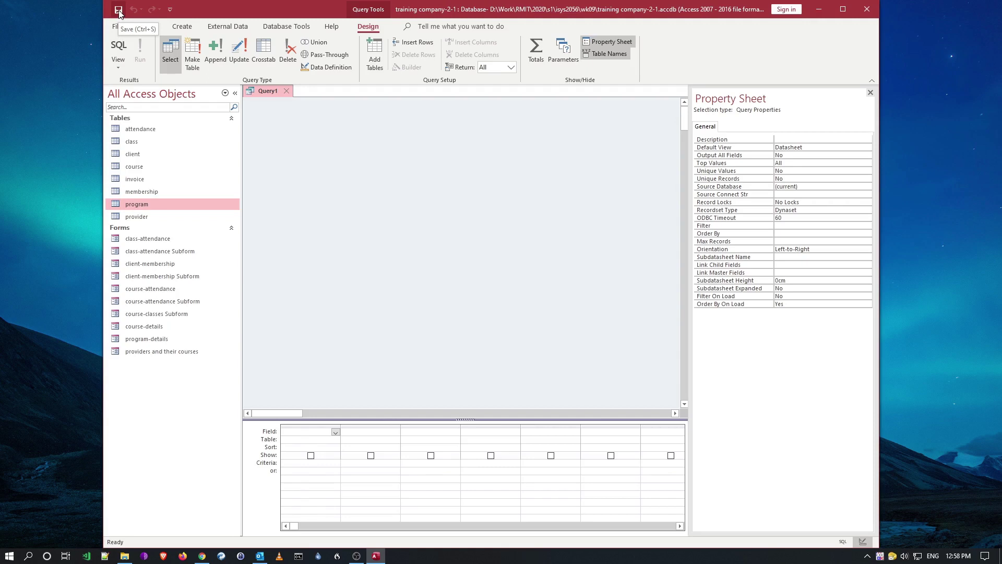
left_click(119, 12)
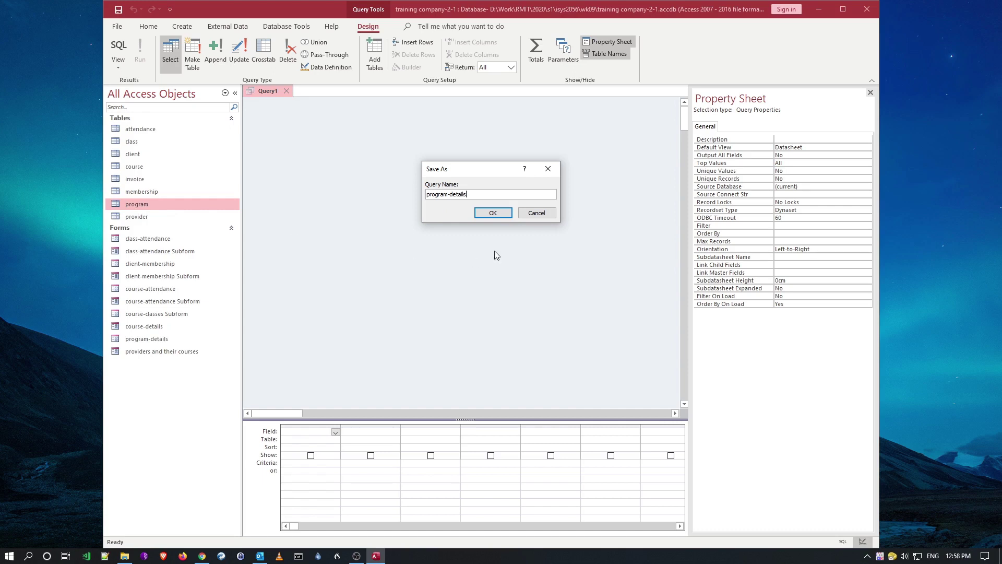
left_click(493, 212)
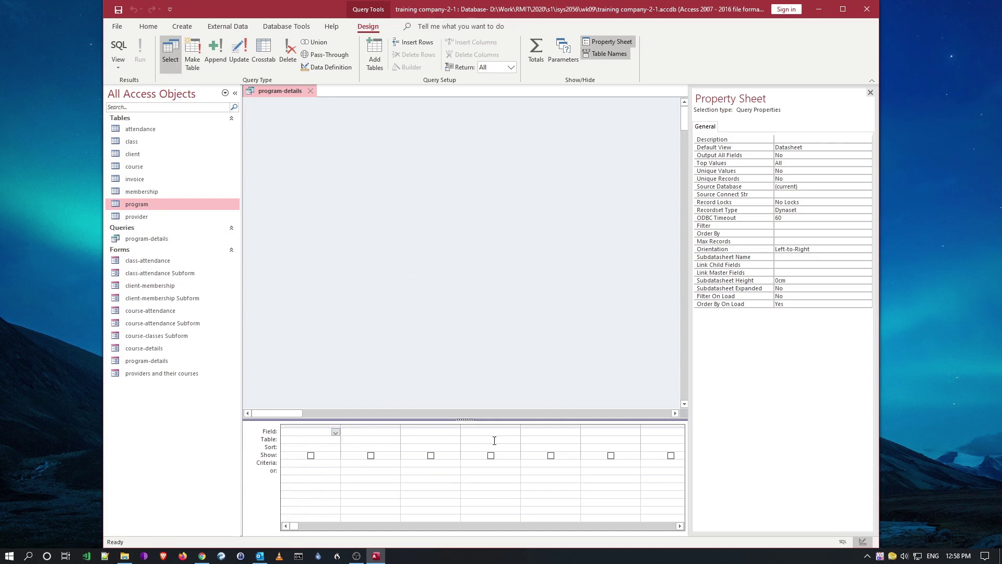
Step: Check the first column's Field dropdown, which offers no fields yet
left_click(336, 433)
left_click(335, 433)
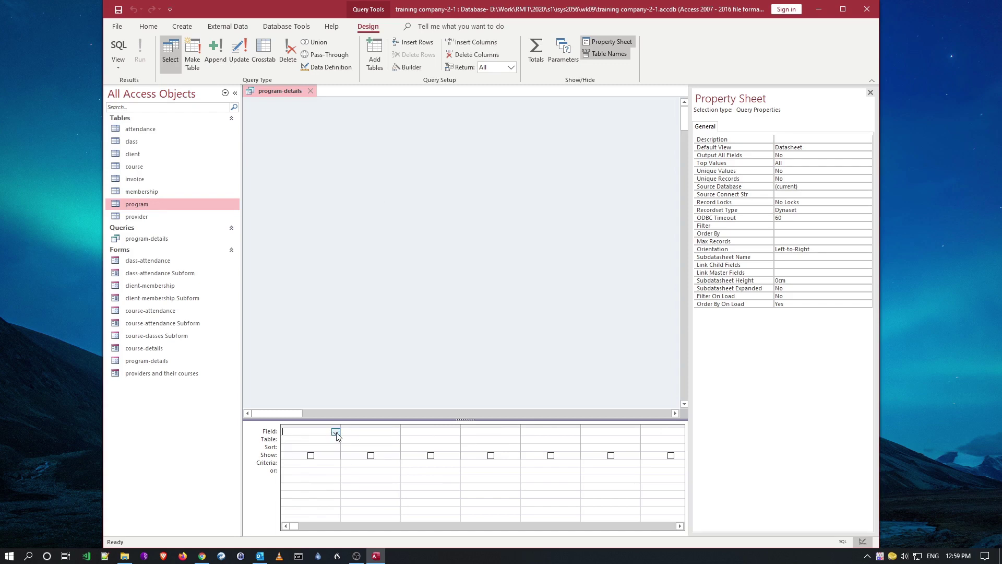
left_click(336, 433)
left_click(336, 433)
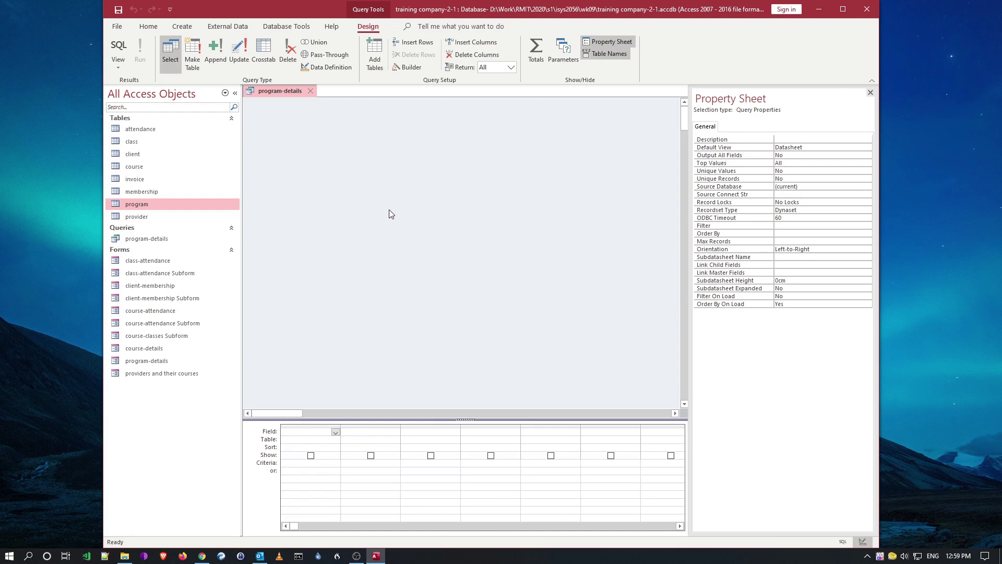
Step: Try adding the program table to the query, then remove it and close the table list
left_click(374, 179)
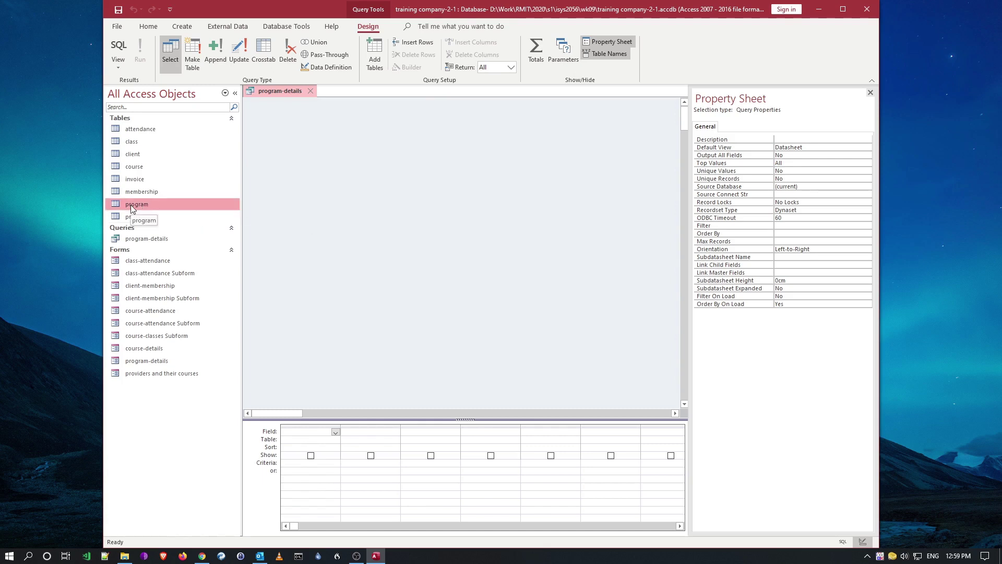
left_click_drag(131, 204, 341, 205)
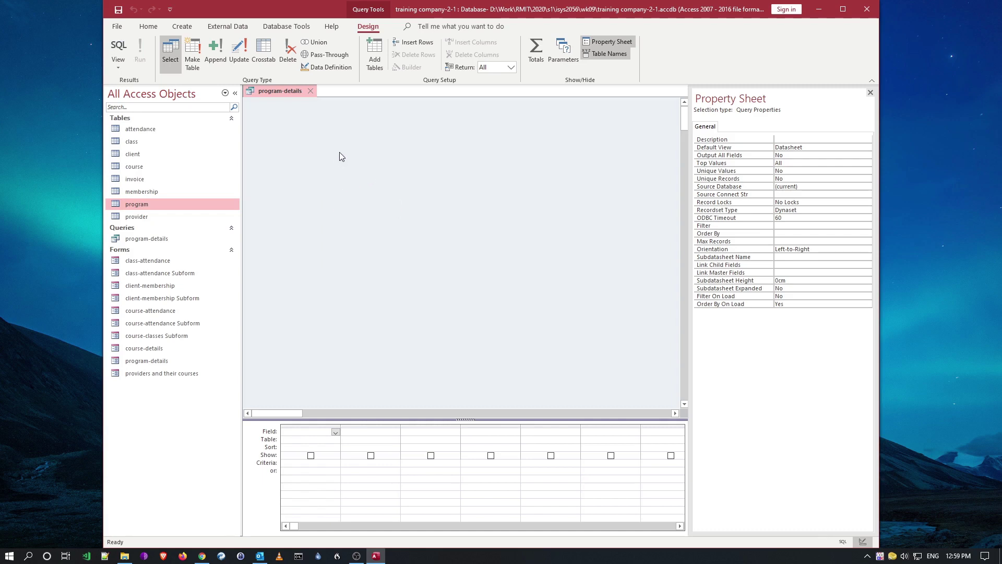
left_click(375, 57)
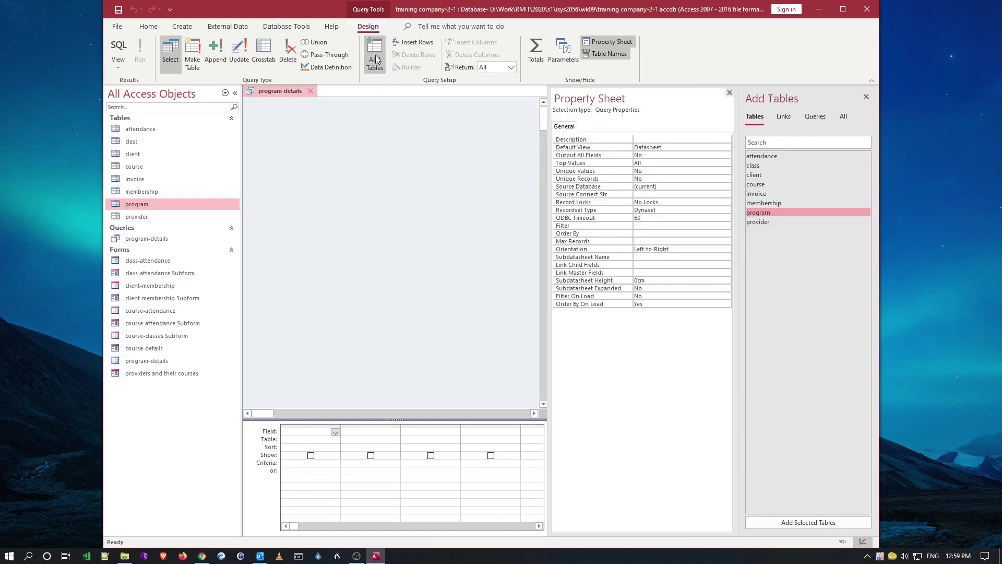
double_click(775, 213)
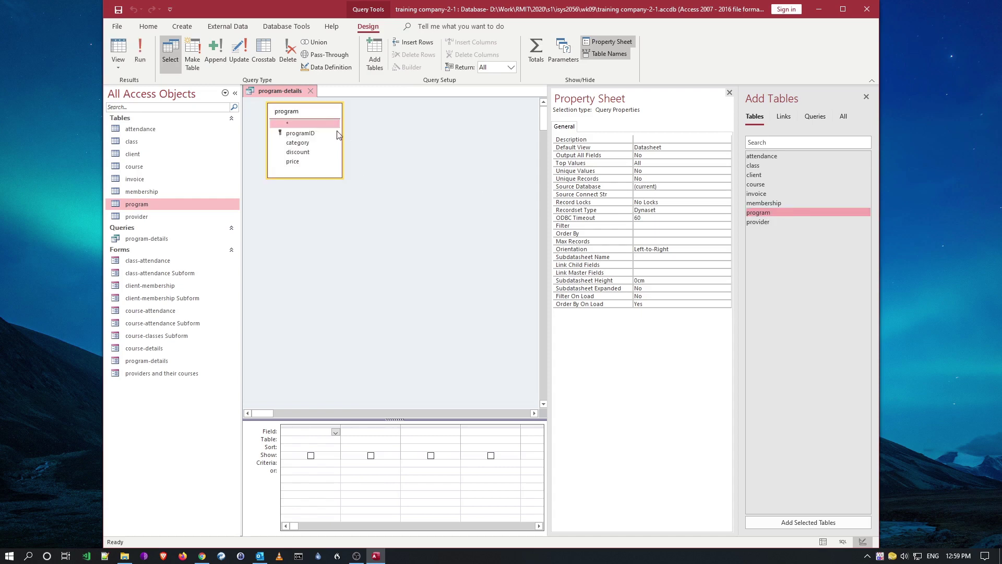
key("Delete")
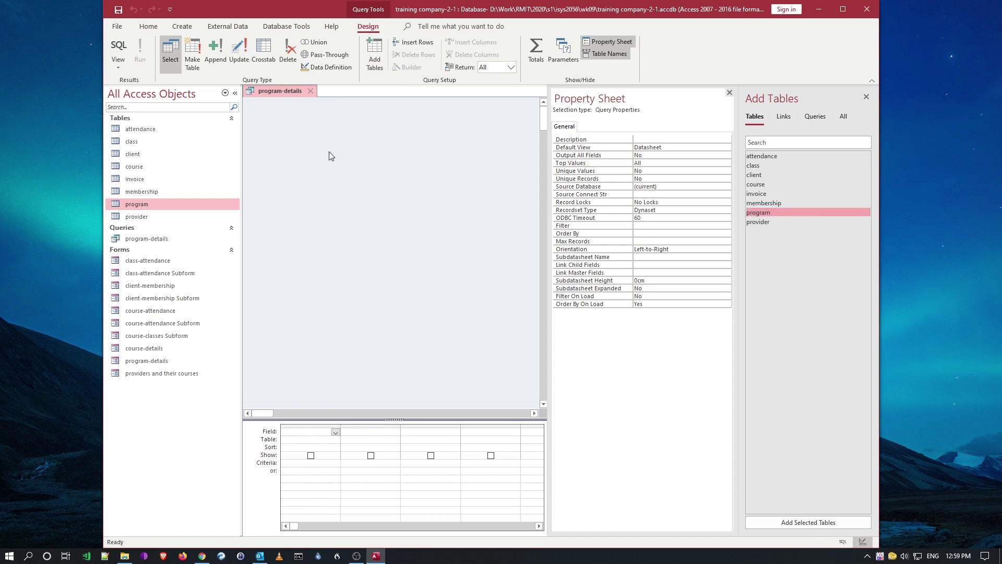
right_click(330, 151)
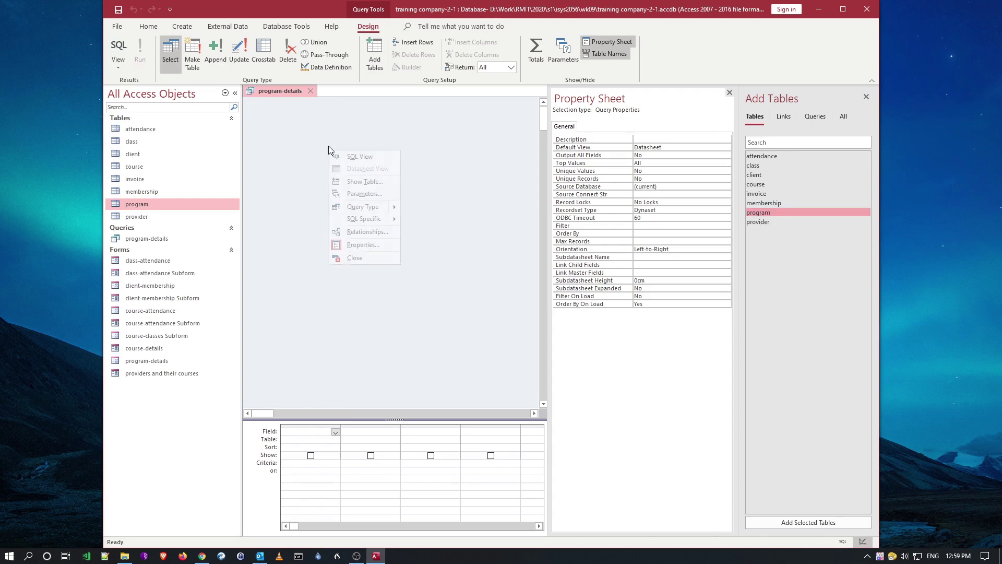
left_click(372, 181)
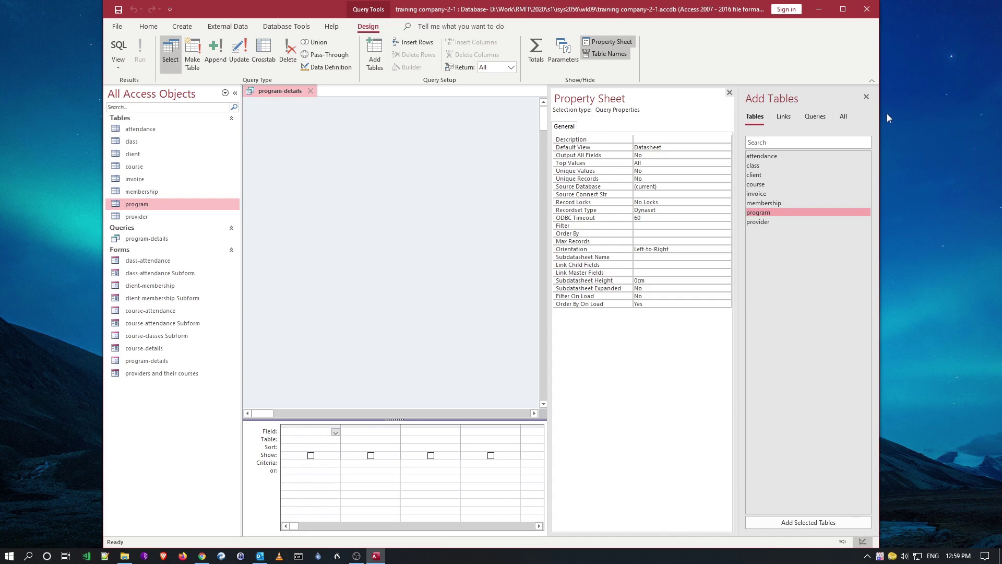
left_click(868, 97)
Step: Add the program table to the query design and close the Property Sheet
right_click(404, 151)
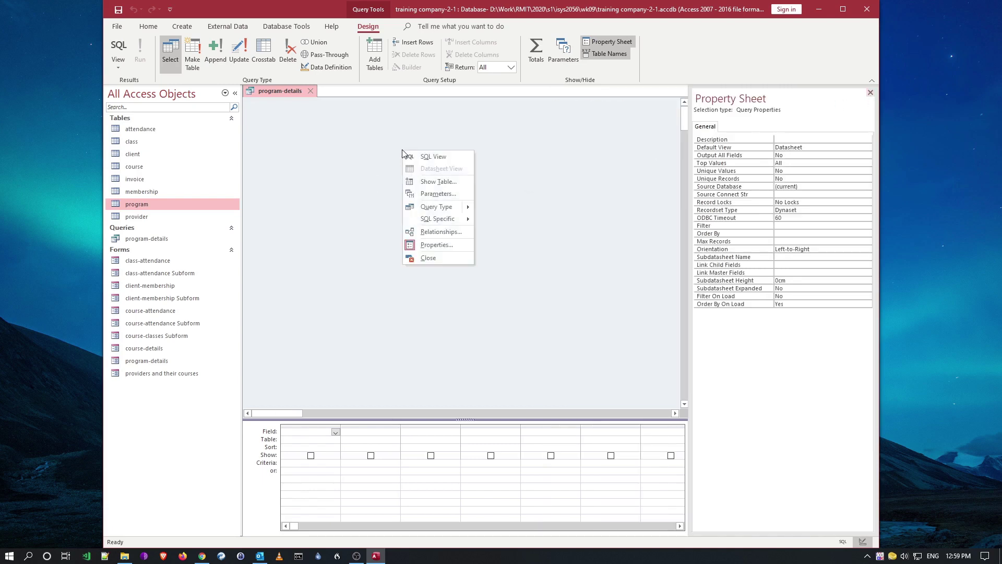
left_click(447, 187)
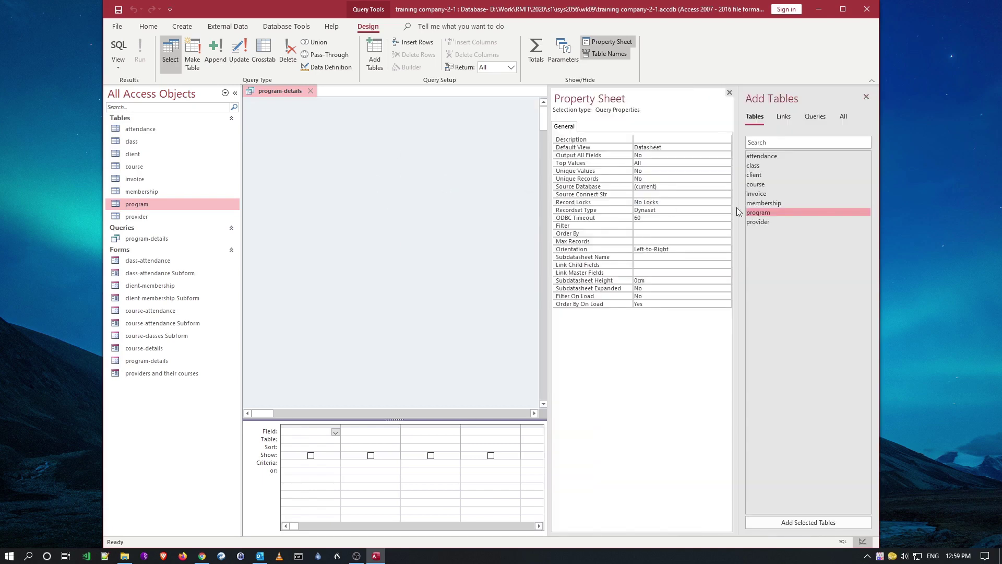
left_click_drag(771, 212, 298, 132)
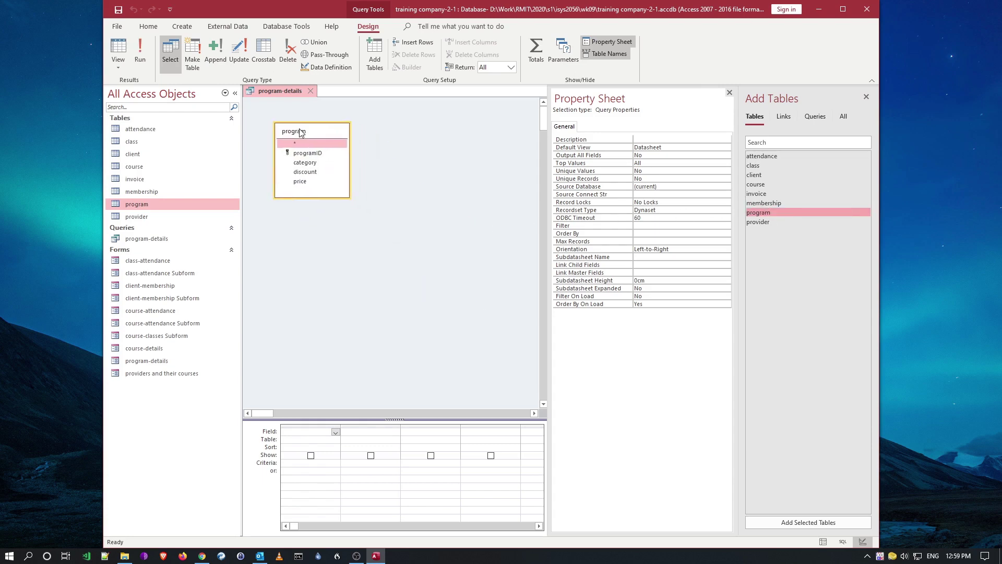
left_click(867, 97)
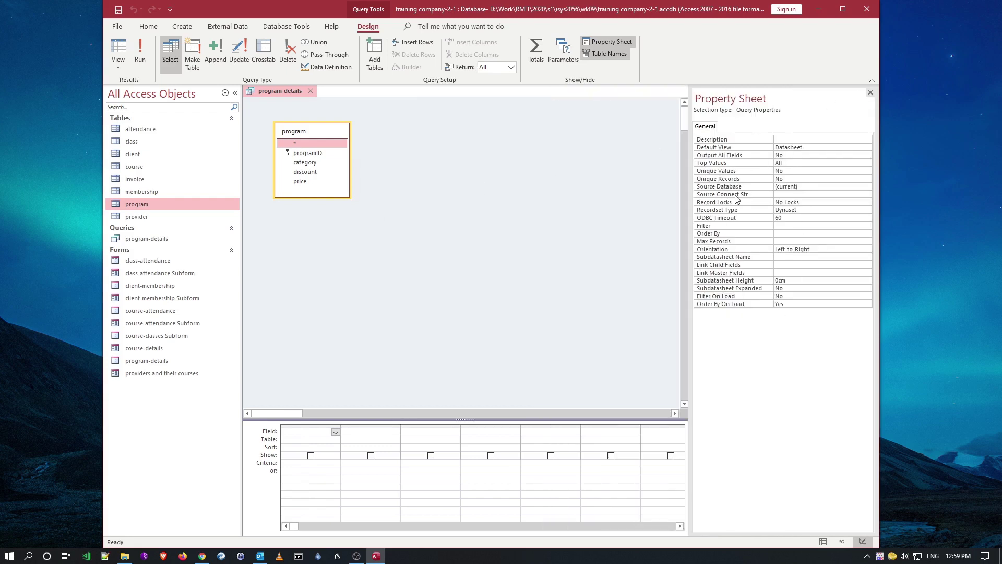
left_click(304, 163)
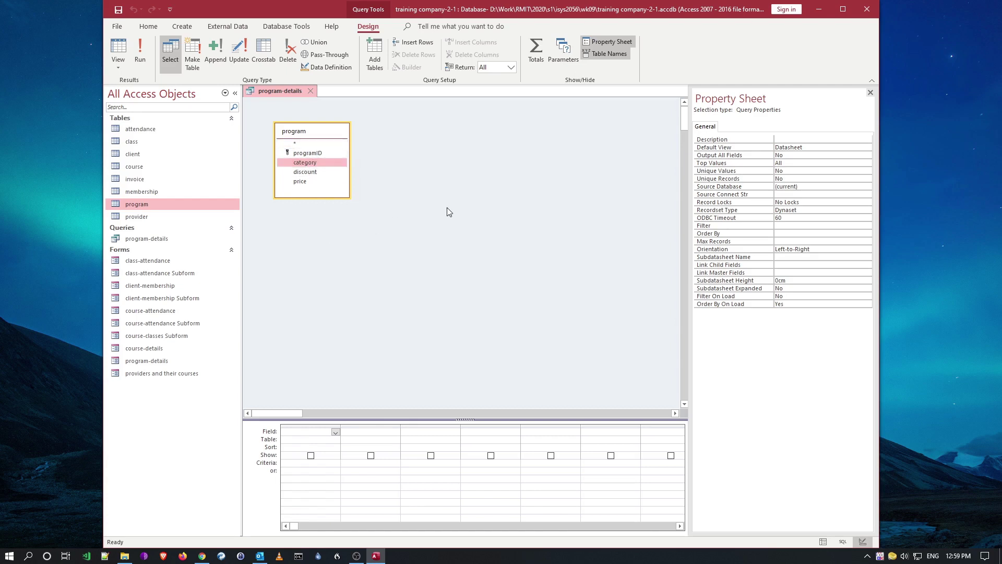
left_click(870, 93)
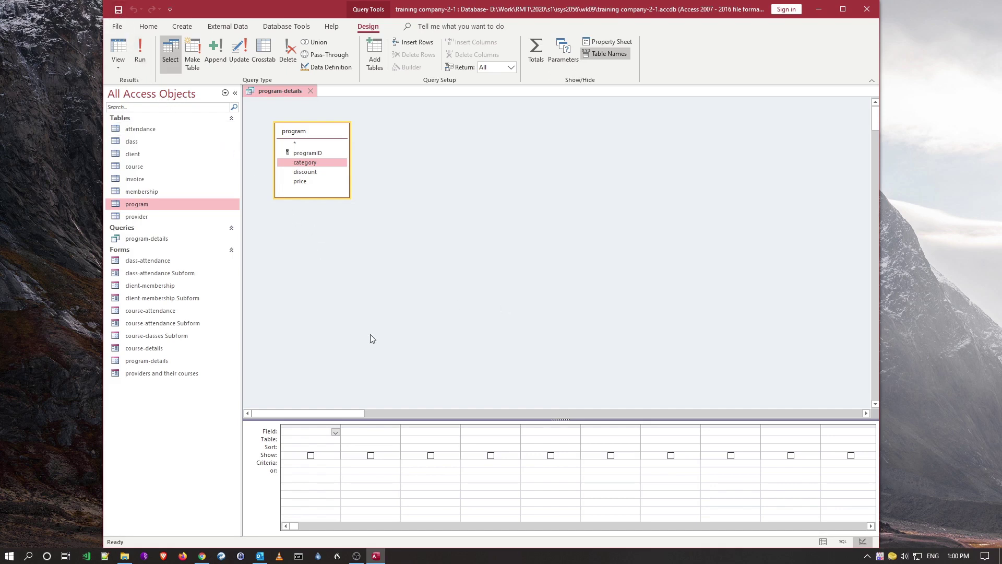
Step: Add category, discount and price from the program field list as the three query columns
left_click(336, 433)
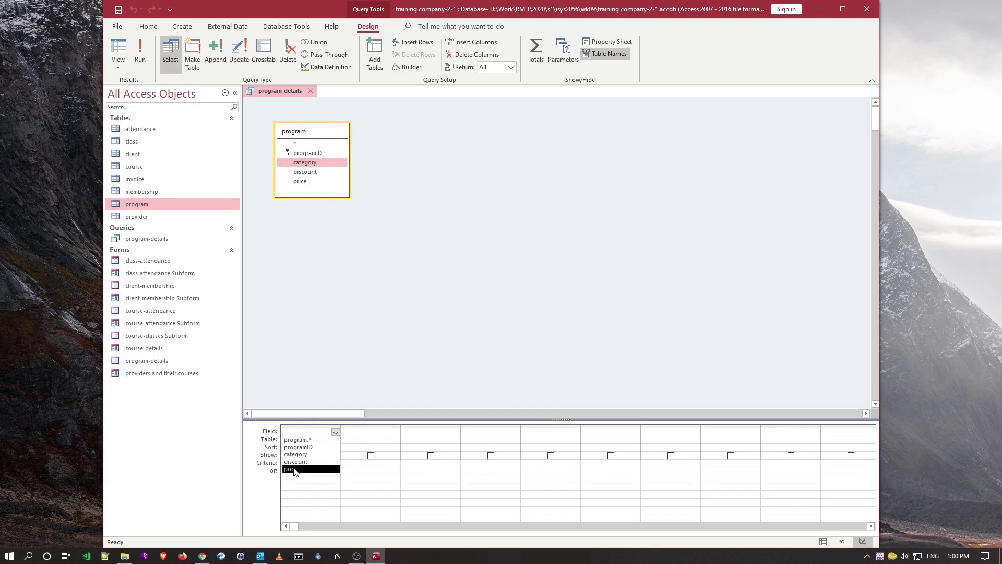
left_click(356, 315)
left_click(344, 163)
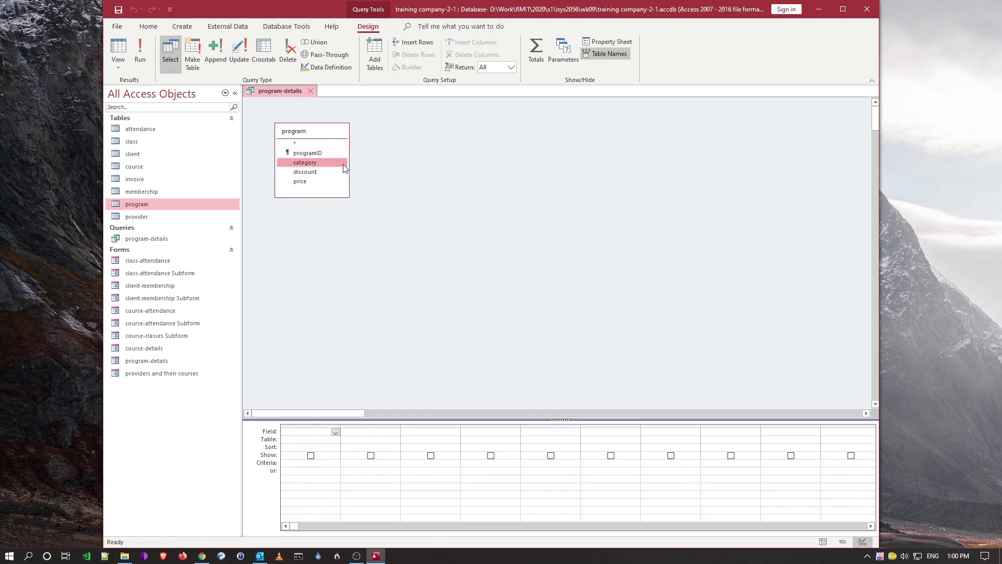
double_click(315, 166)
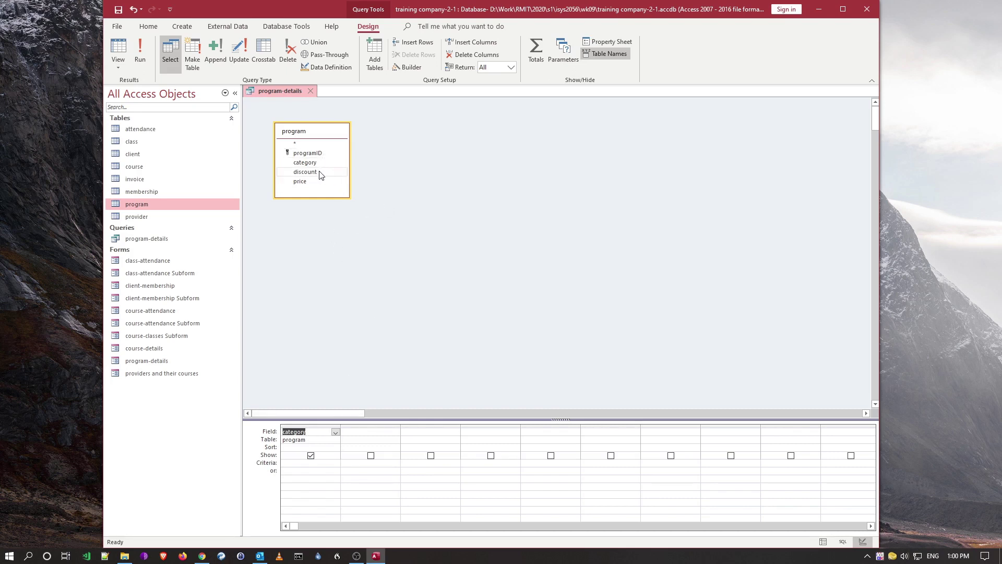
double_click(305, 171)
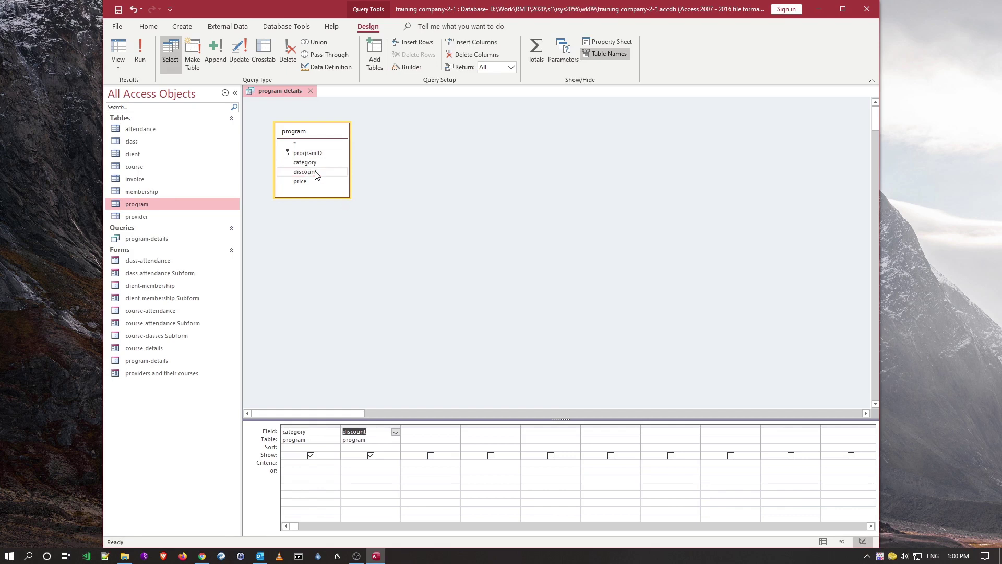
double_click(314, 183)
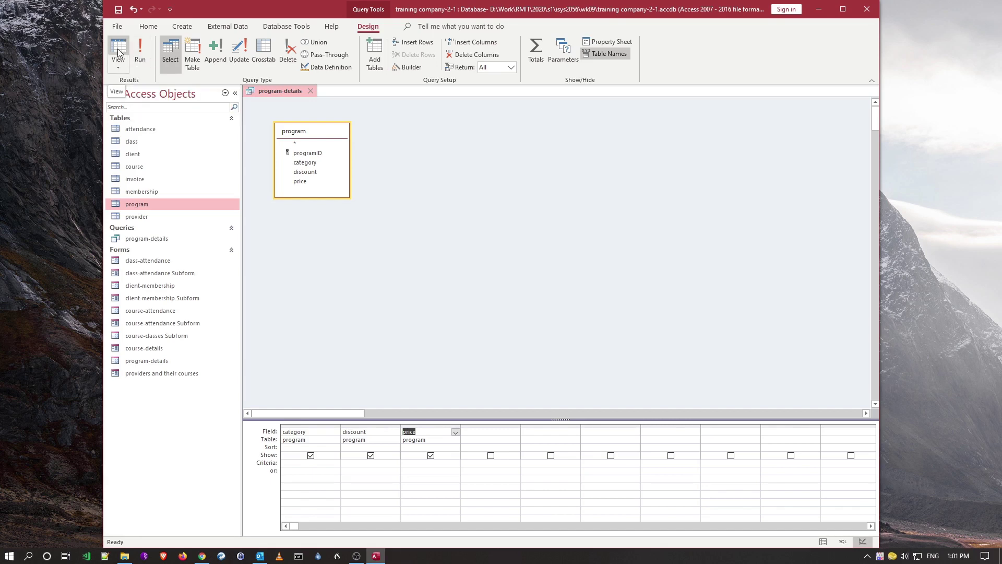
left_click(118, 67)
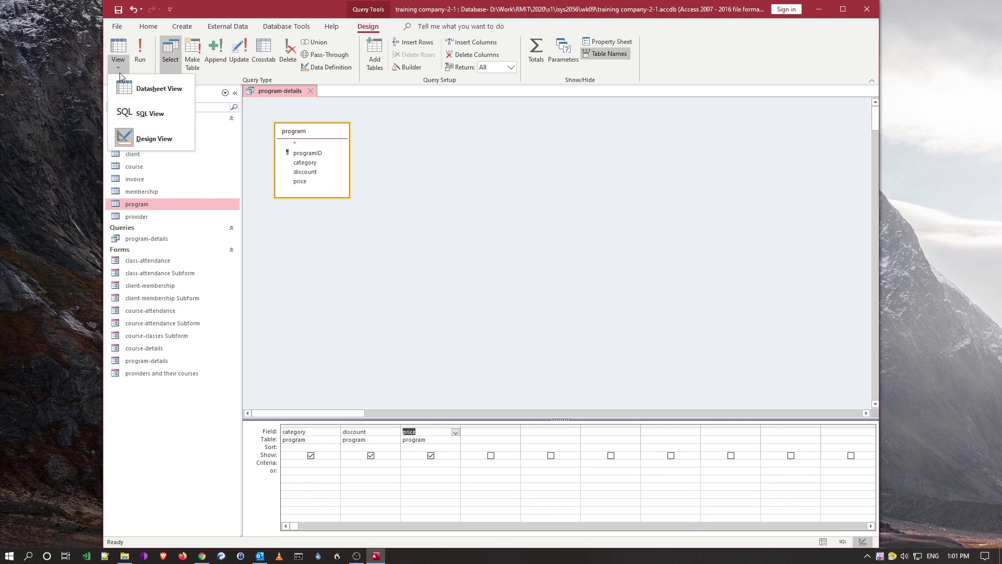
left_click(151, 92)
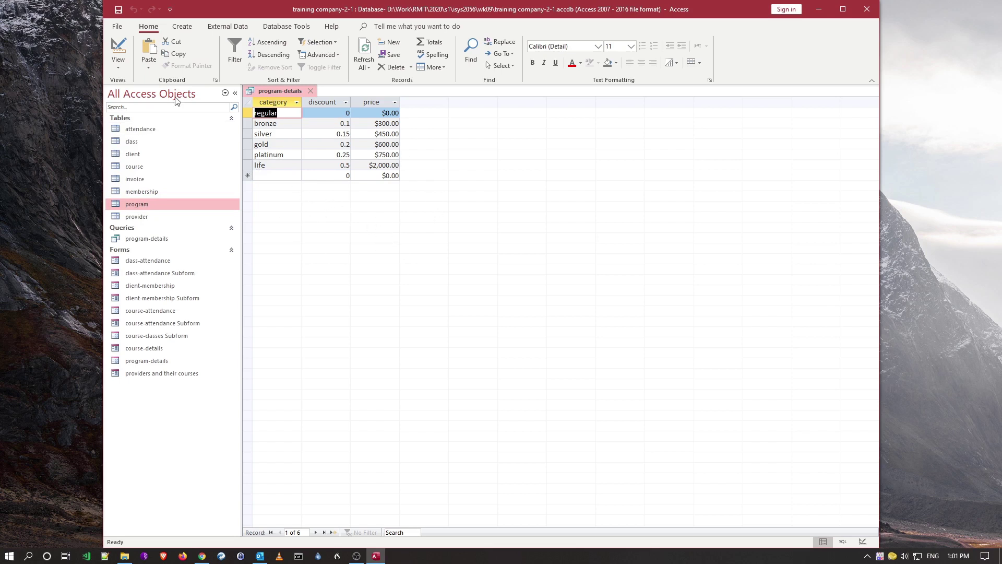
left_click(122, 53)
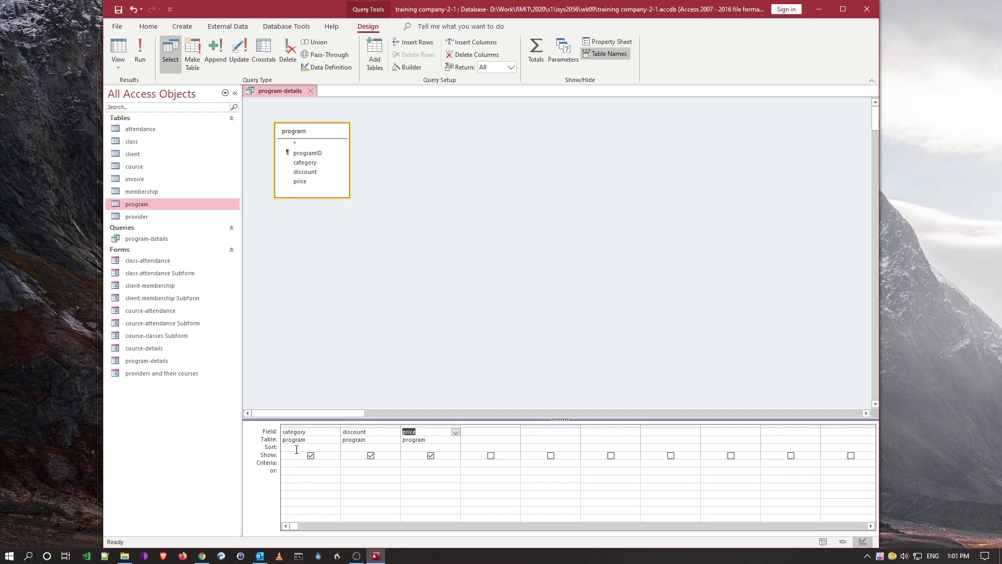
left_click(321, 448)
left_click(335, 447)
left_click(336, 447)
left_click(292, 464)
left_click(310, 426)
left_click(292, 465)
left_click(389, 326)
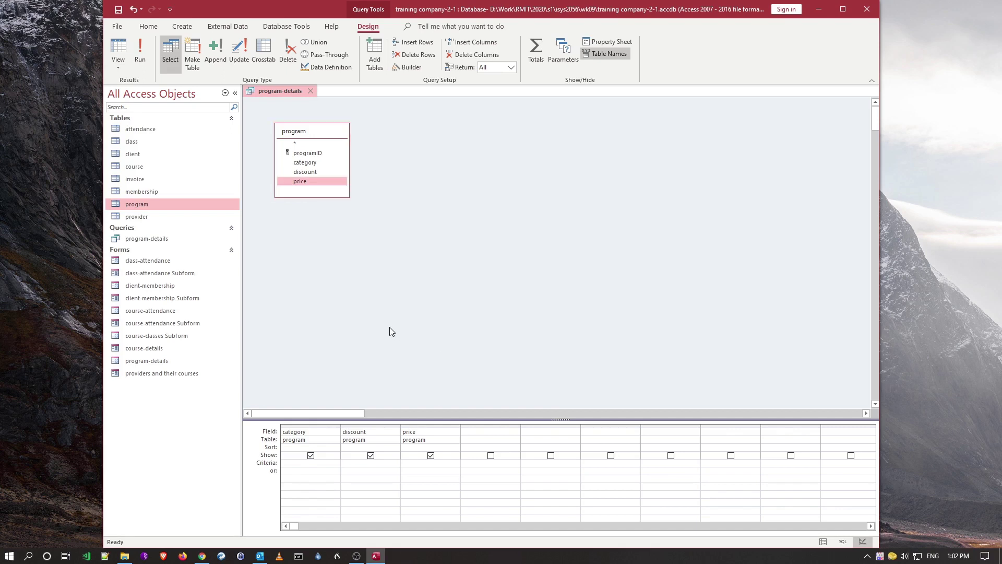
left_click(428, 425)
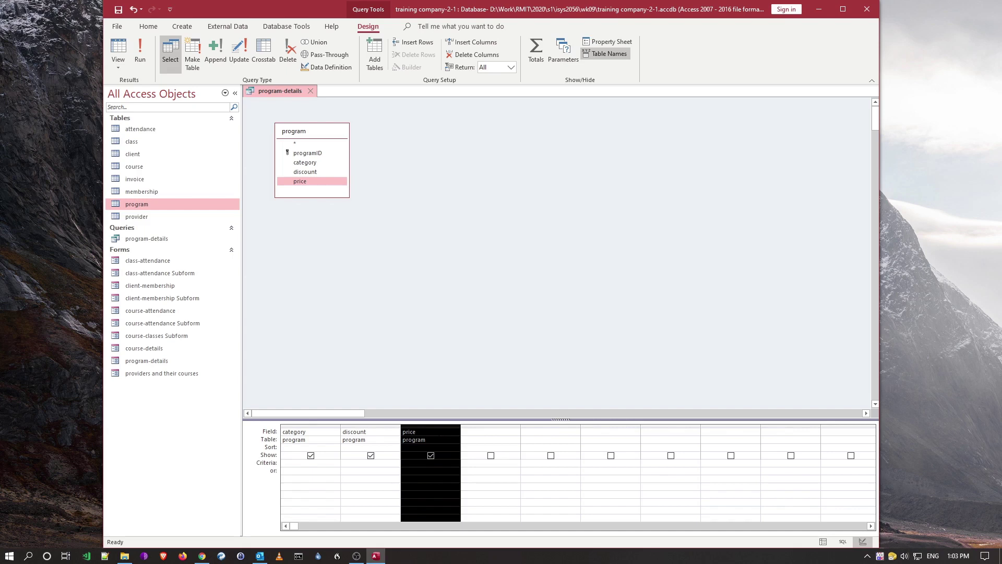
key("Delete")
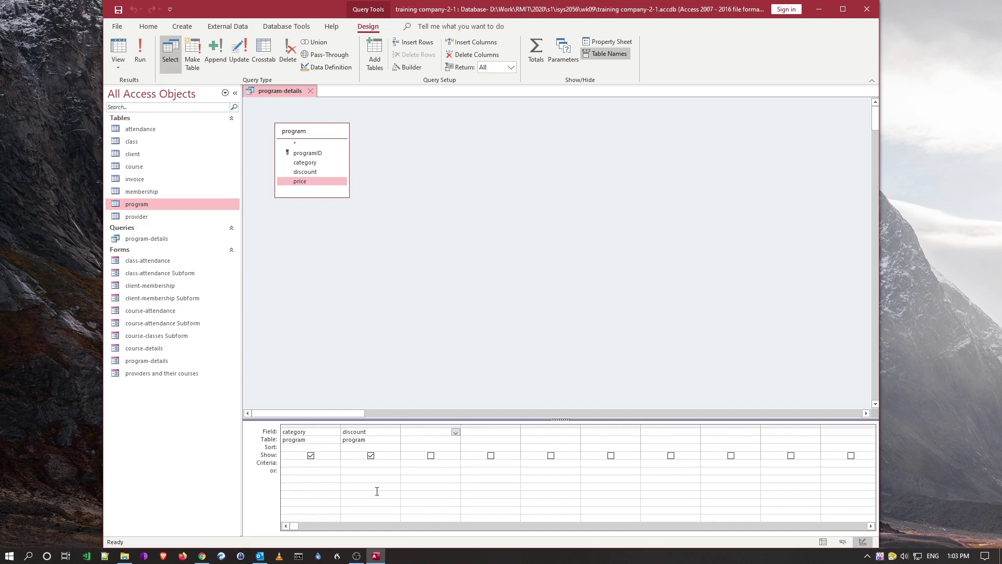
double_click(292, 181)
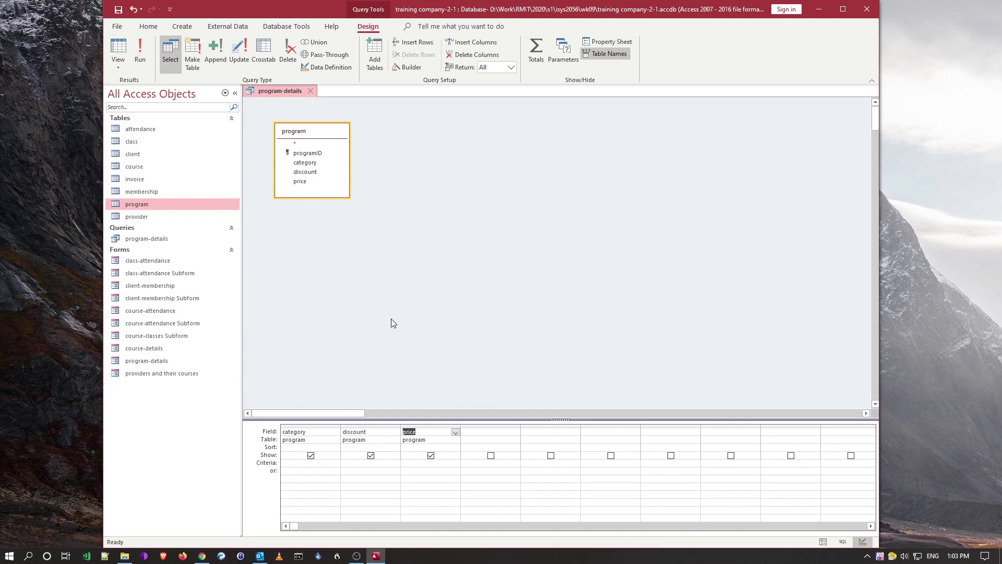
left_click(428, 426)
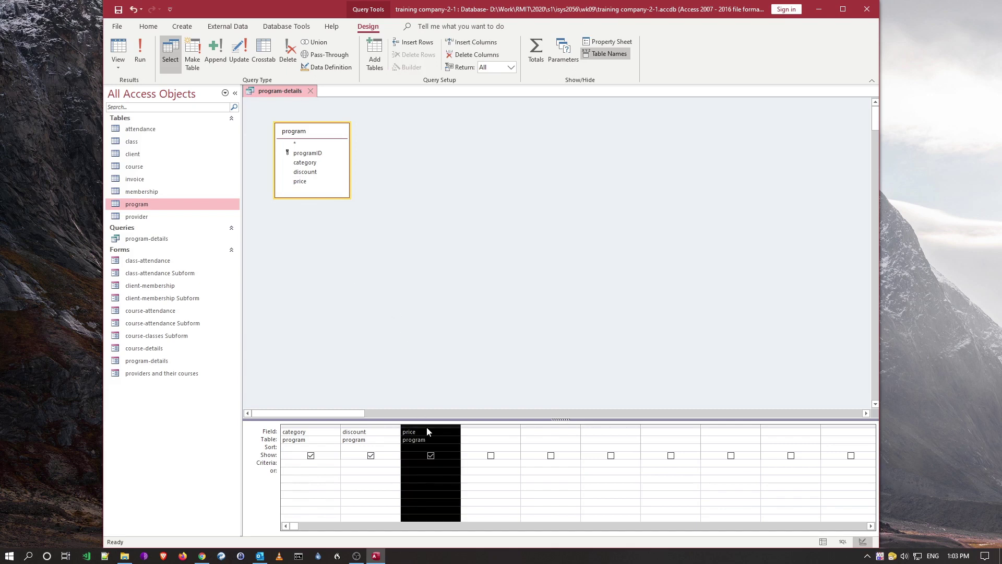
left_click_drag(427, 426, 369, 430)
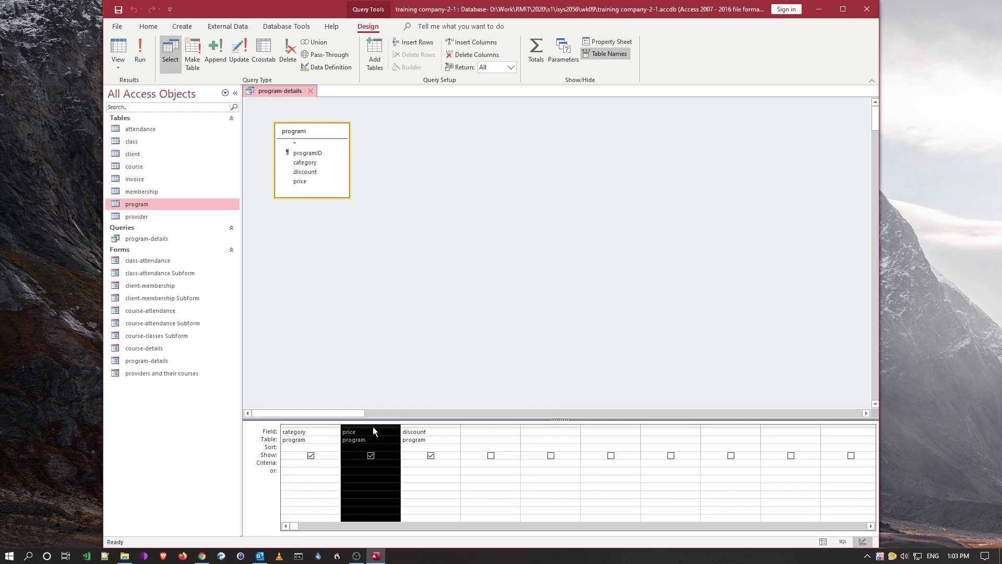
left_click_drag(372, 424, 460, 425)
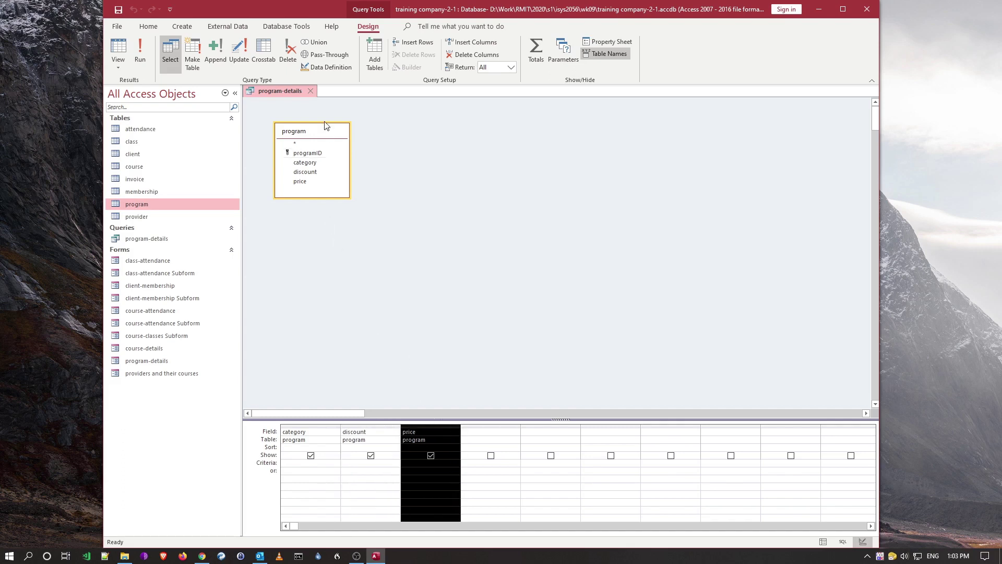
Step: Switch the ribbon to the Create commands for new tables, queries, forms and reports
left_click(182, 26)
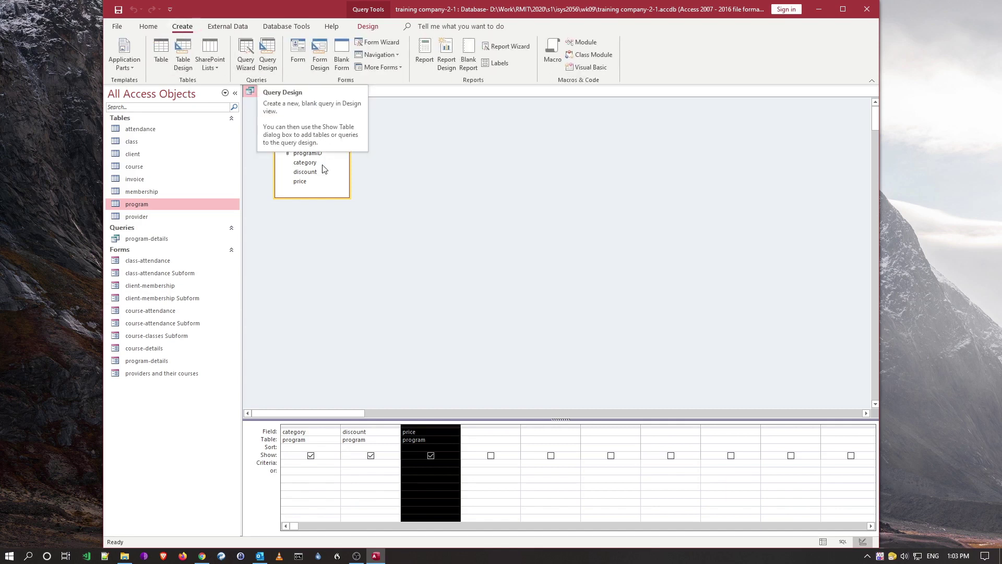